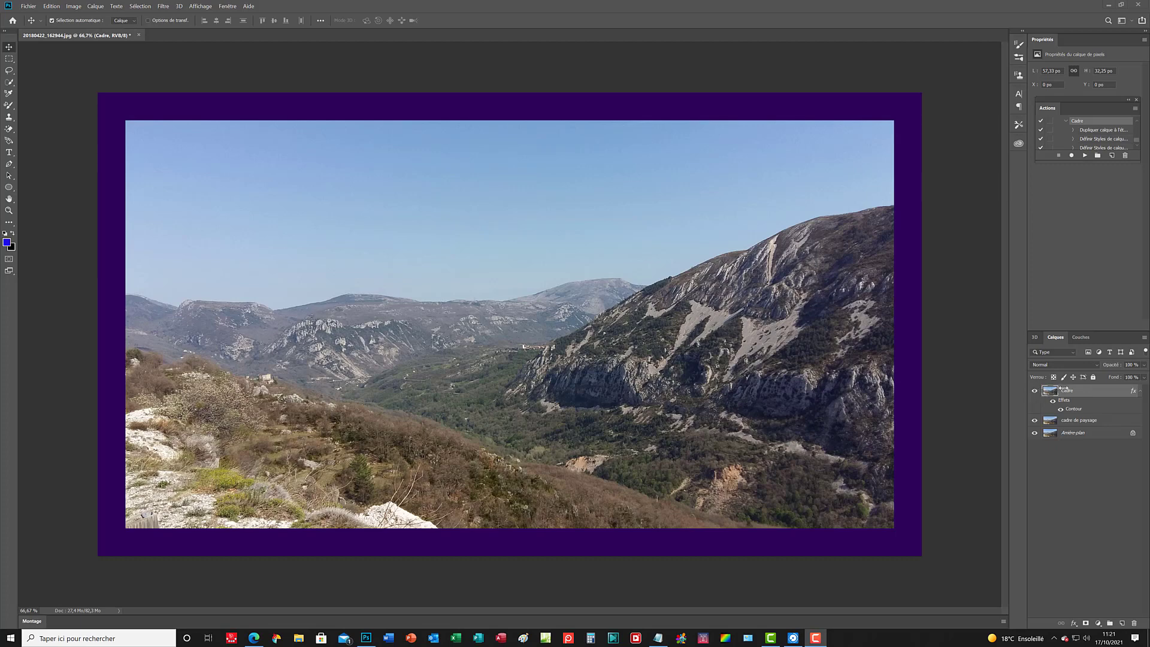
Delete the Cadre layer with its stroke effect from the landscape image
{"action": "left_click", "coordinate": [1050, 392]}
{"action": "right_click", "coordinate": [1049, 394]}
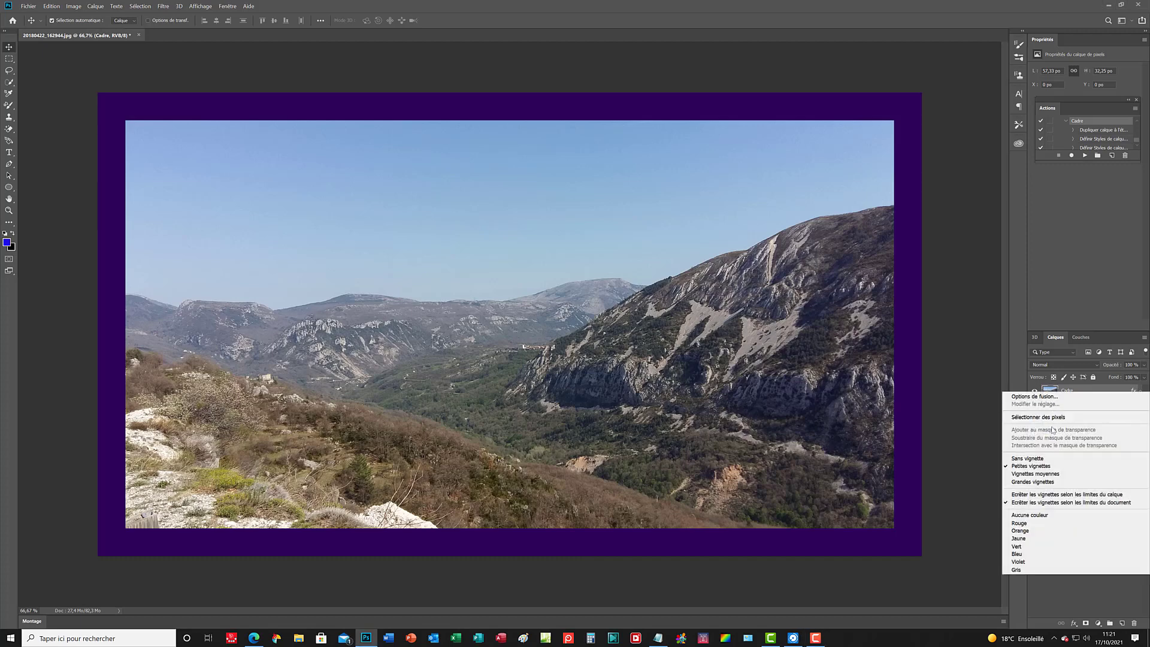
{"action": "left_click", "coordinate": [982, 457]}
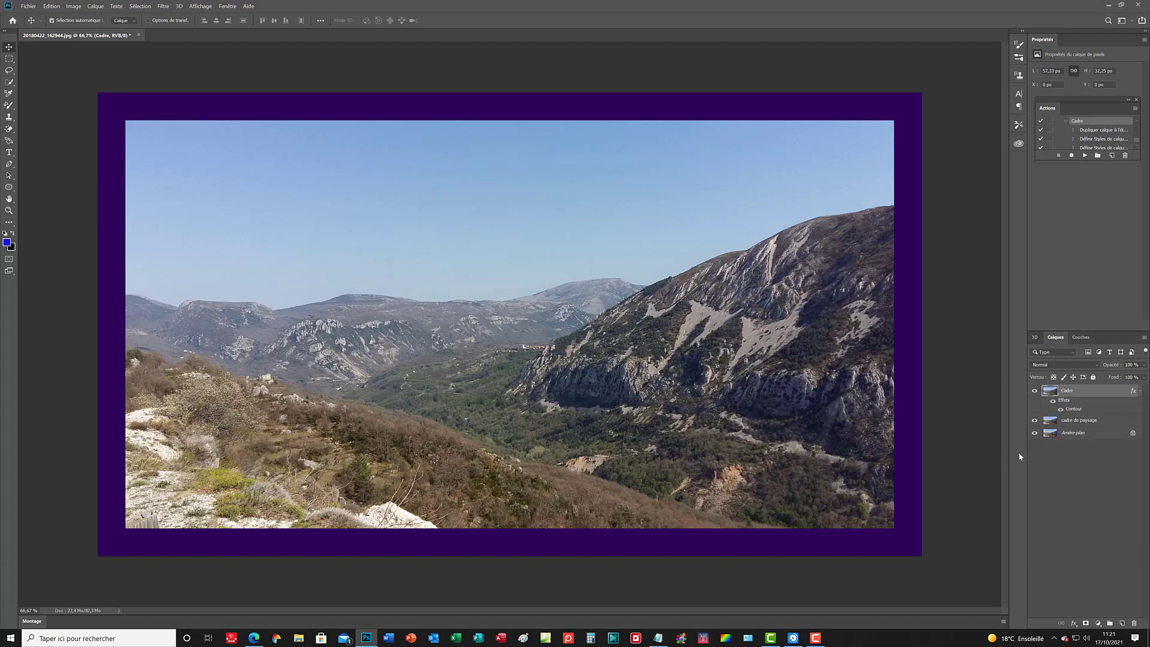
{"action": "right_click", "coordinate": [1068, 393]}
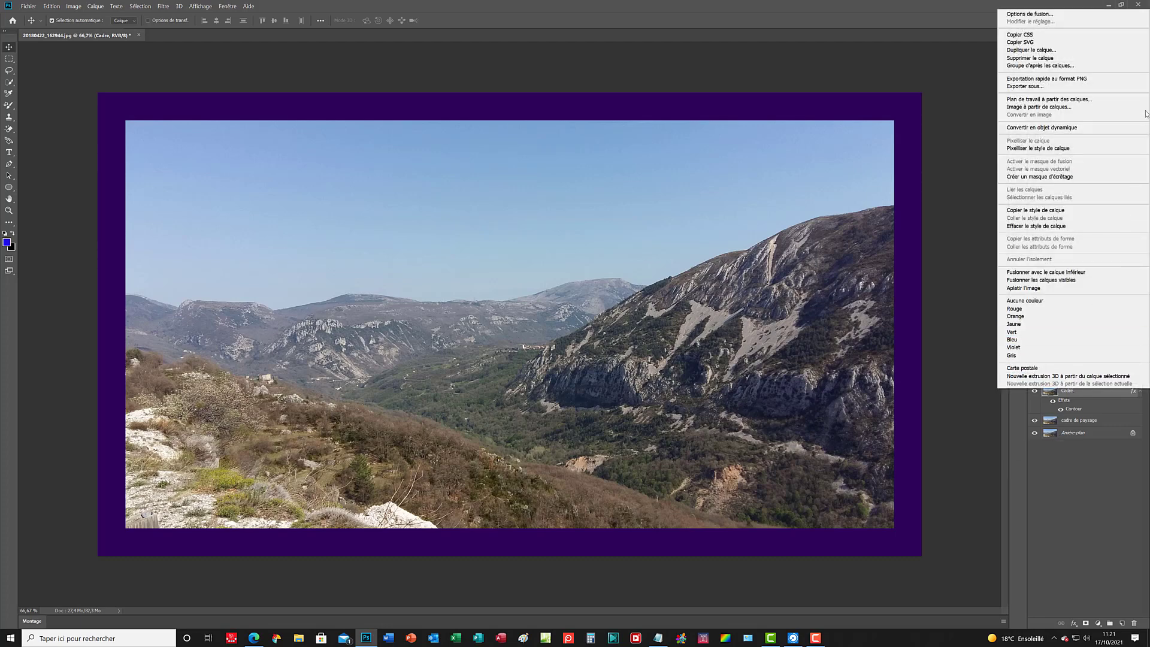
{"action": "left_click", "coordinate": [1114, 59]}
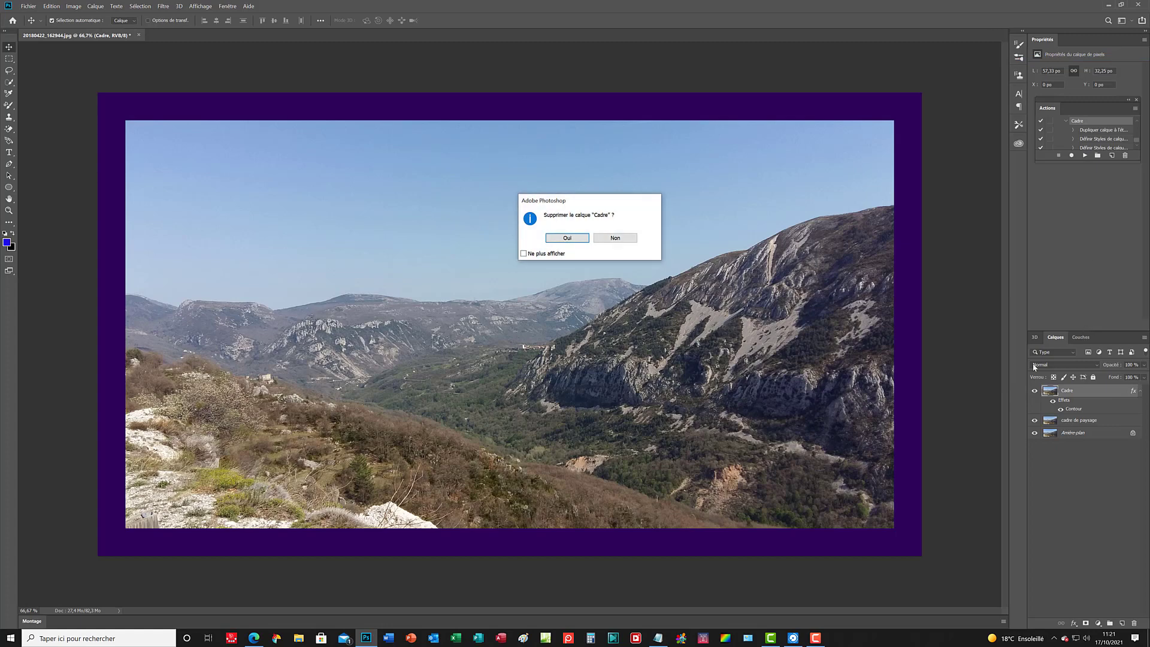
{"action": "left_click", "coordinate": [559, 239]}
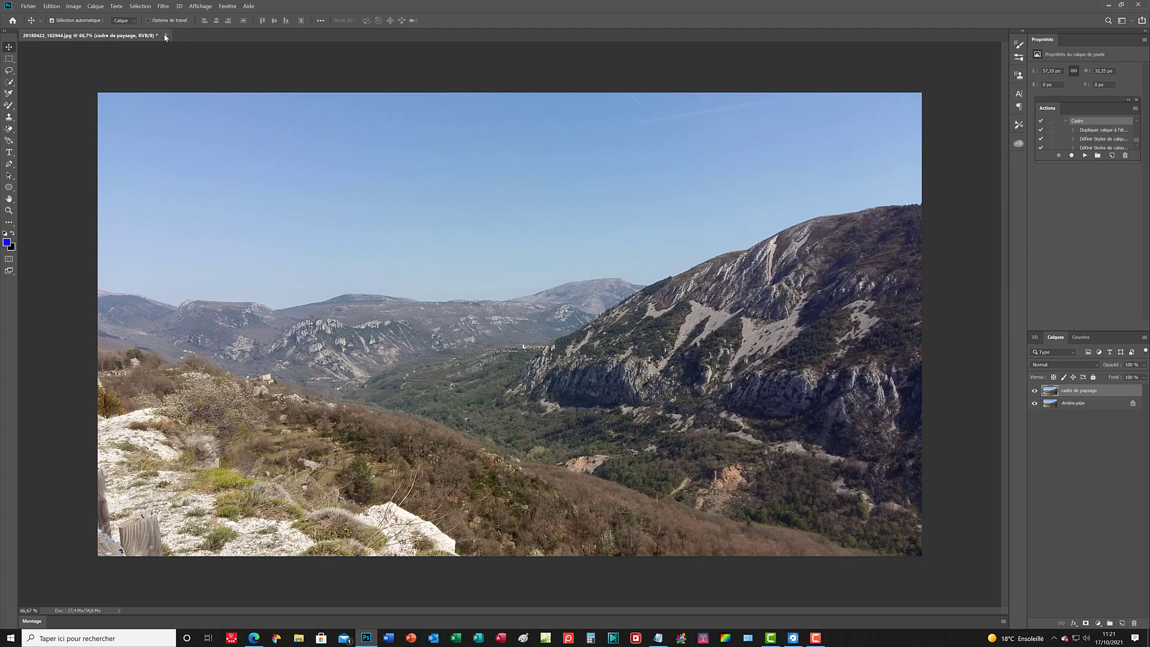
Close the landscape image without saving and open the Unsplash portrait photo from the script folder
{"action": "left_click", "coordinate": [165, 35]}
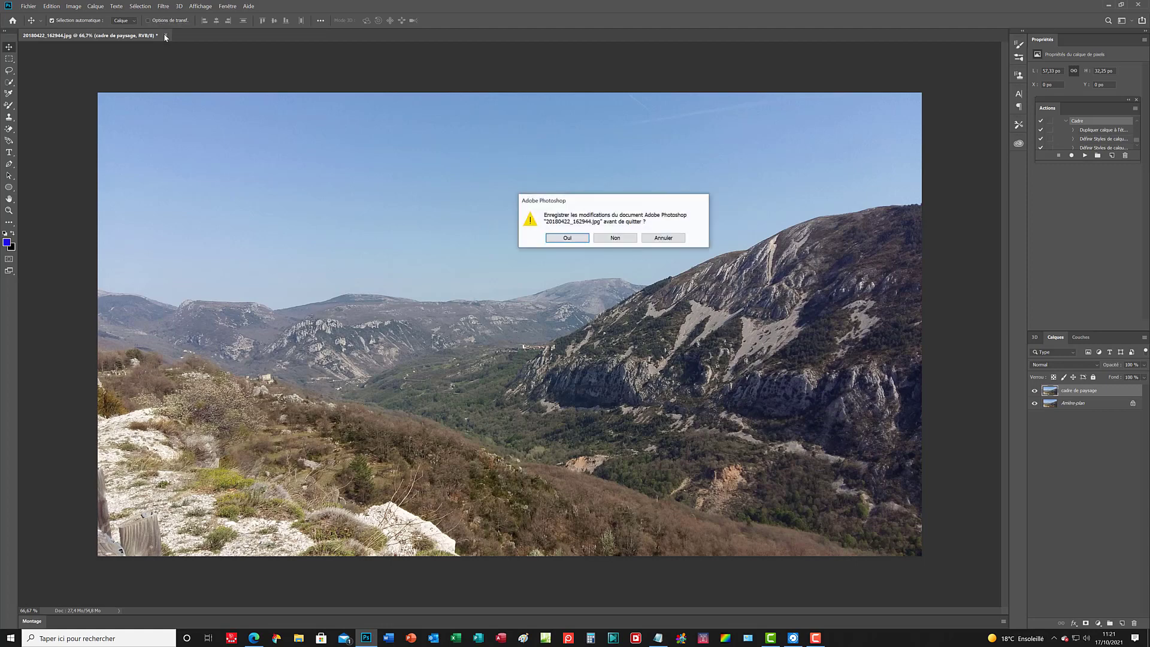
{"action": "left_click", "coordinate": [614, 239]}
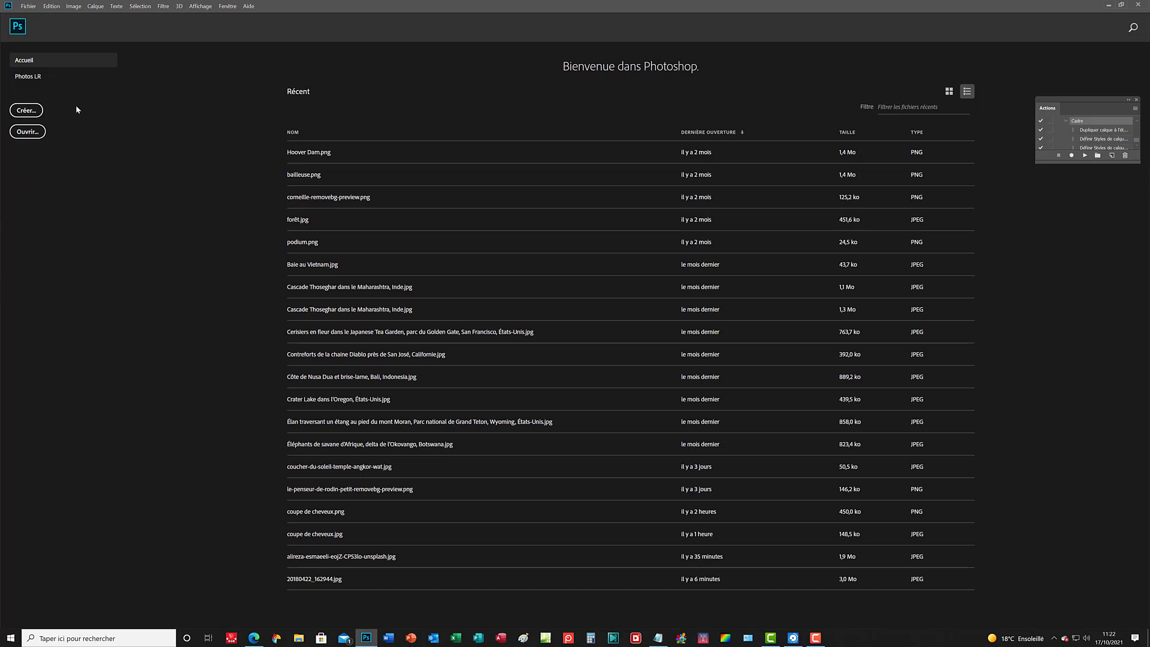
{"action": "left_click", "coordinate": [21, 132]}
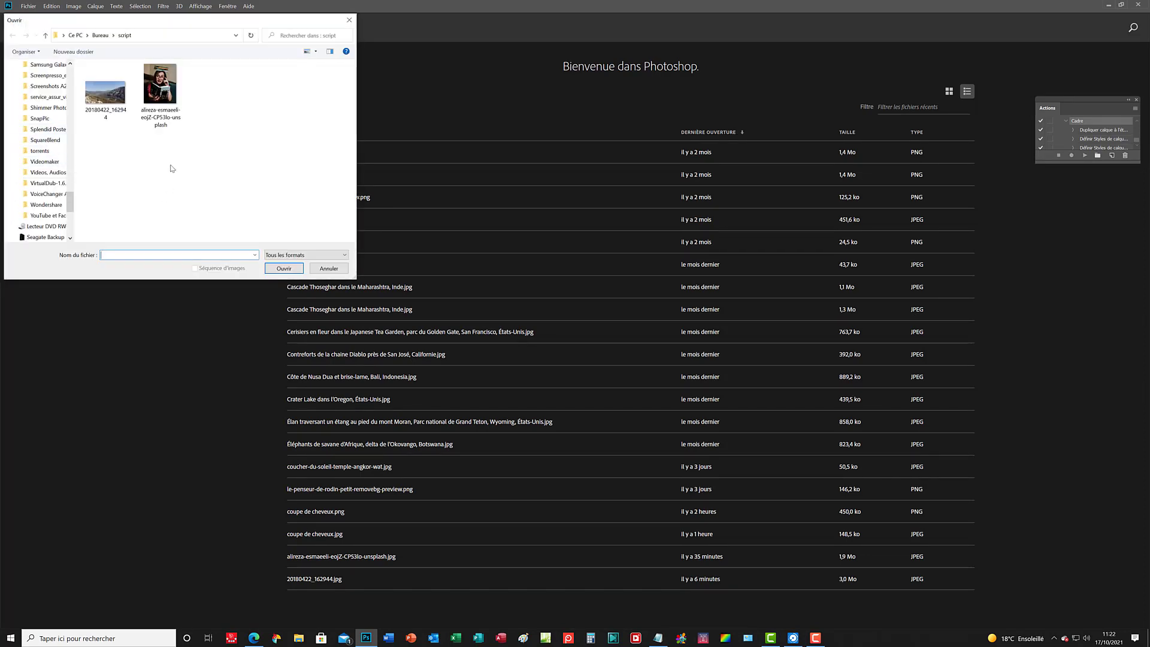
{"action": "left_click", "coordinate": [165, 102]}
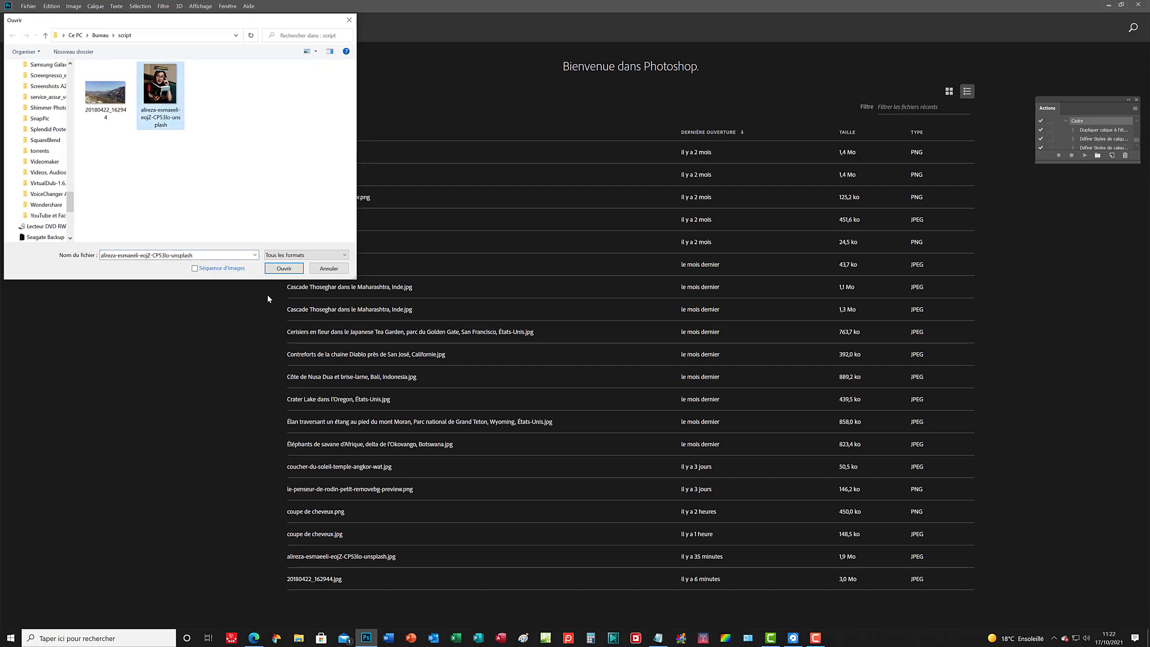
{"action": "left_click", "coordinate": [288, 269]}
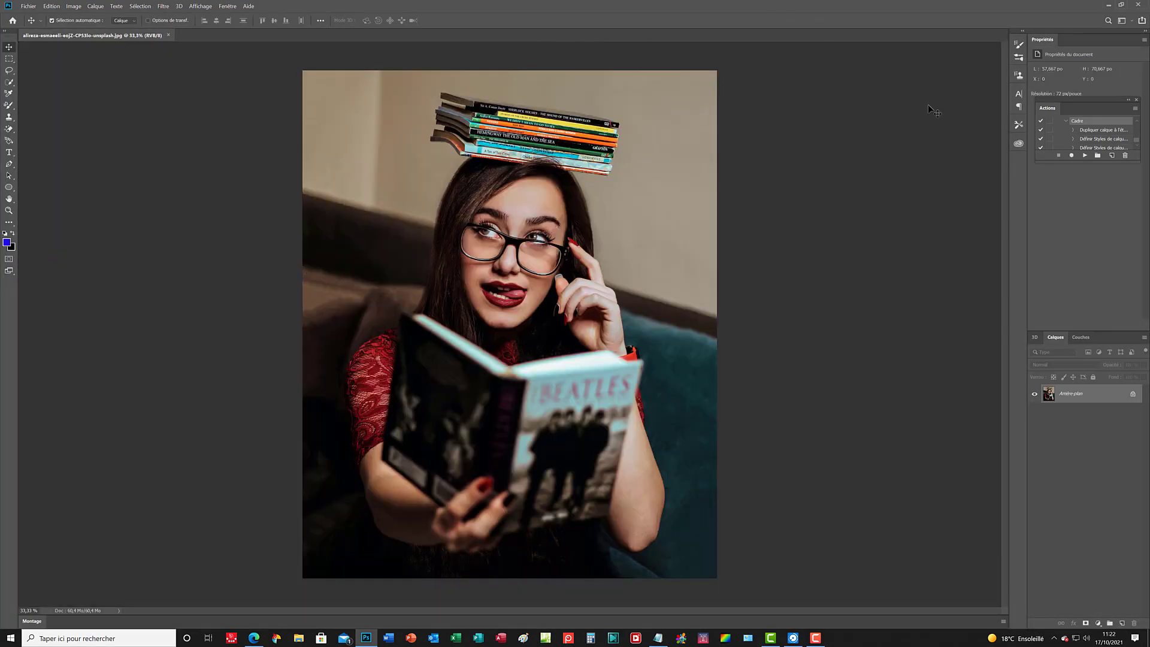
Hide the Actions window and display it again
{"action": "left_click", "coordinate": [1137, 100]}
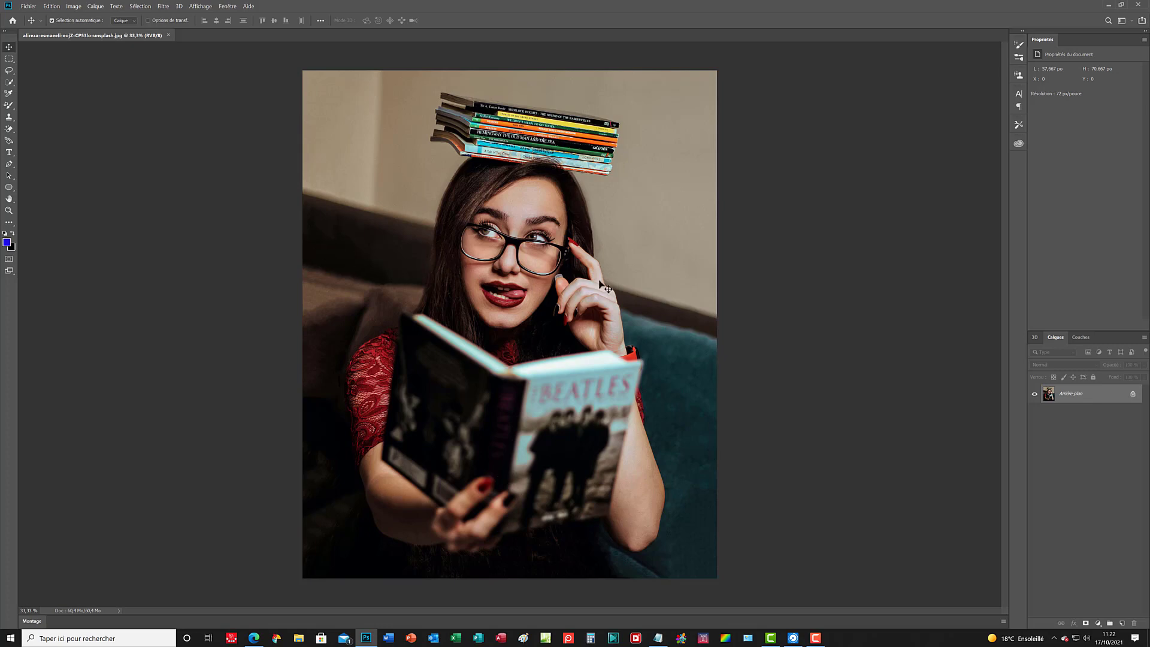
{"action": "left_click", "coordinate": [235, 7]}
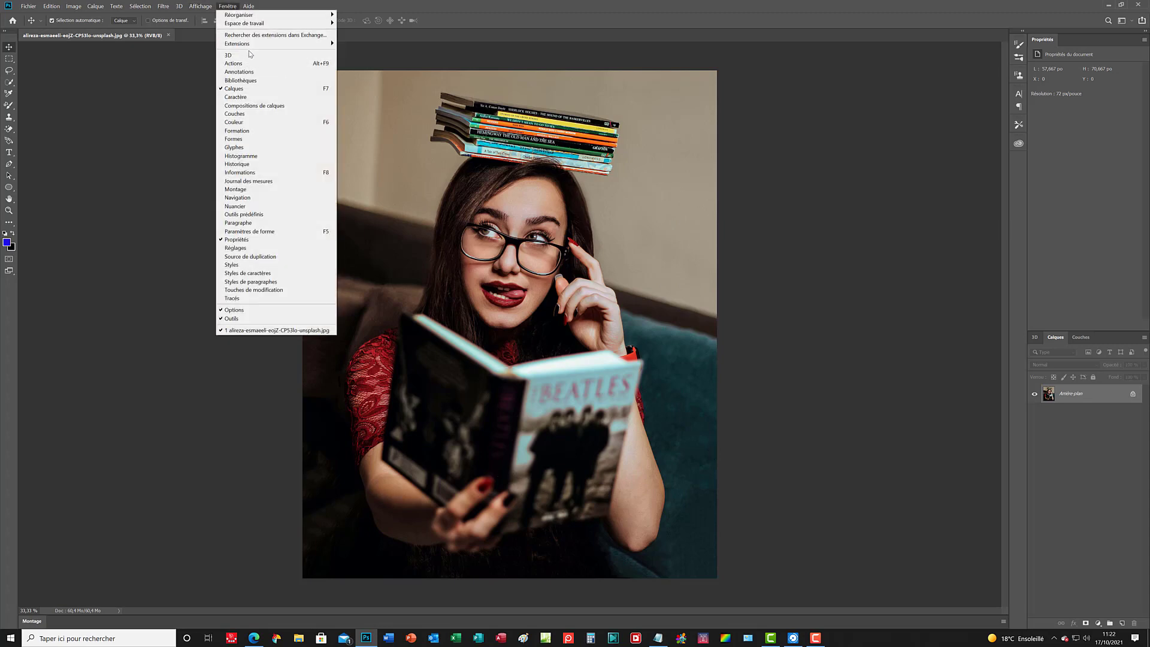
{"action": "key", "text": "Escape"}
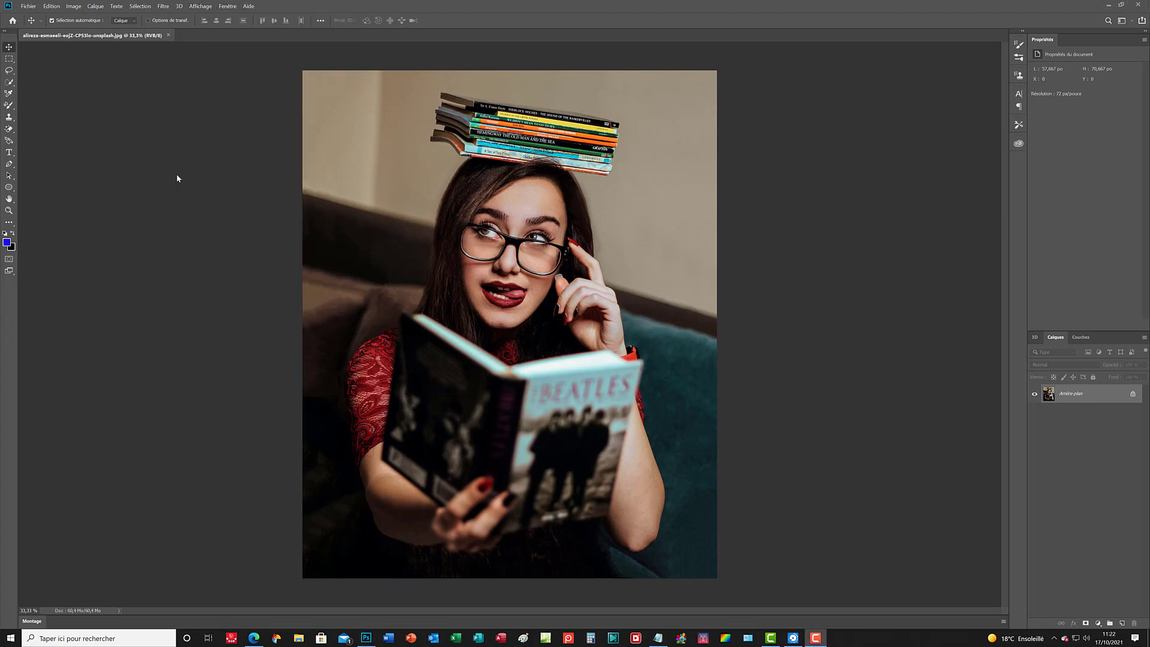
{"action": "left_click", "coordinate": [227, 7]}
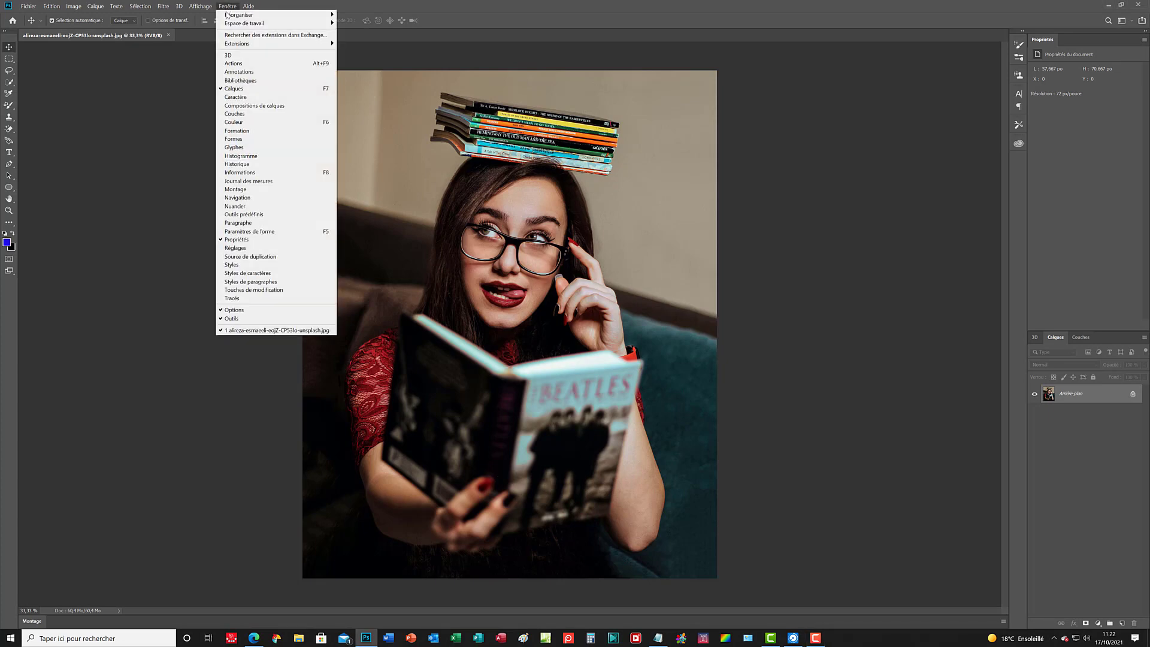
{"action": "left_click", "coordinate": [244, 64]}
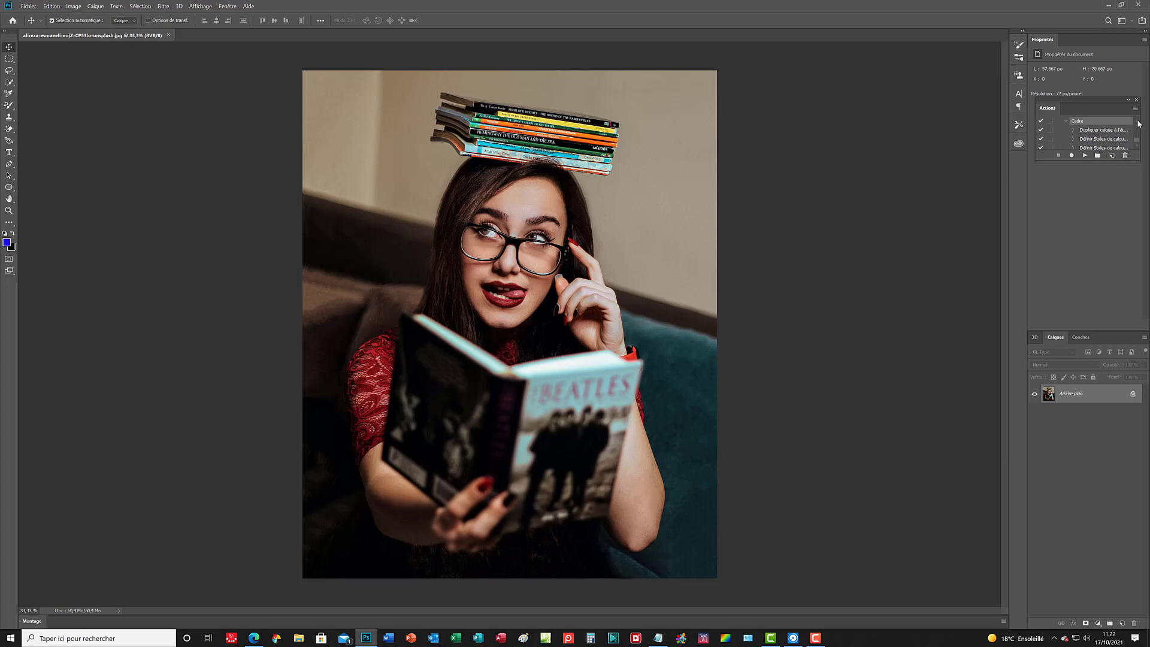
Delete the Encadrement action set and confirm its removal
{"action": "scroll", "coordinate": [1139, 123], "scroll_direction": "down", "scroll_amount": 5}
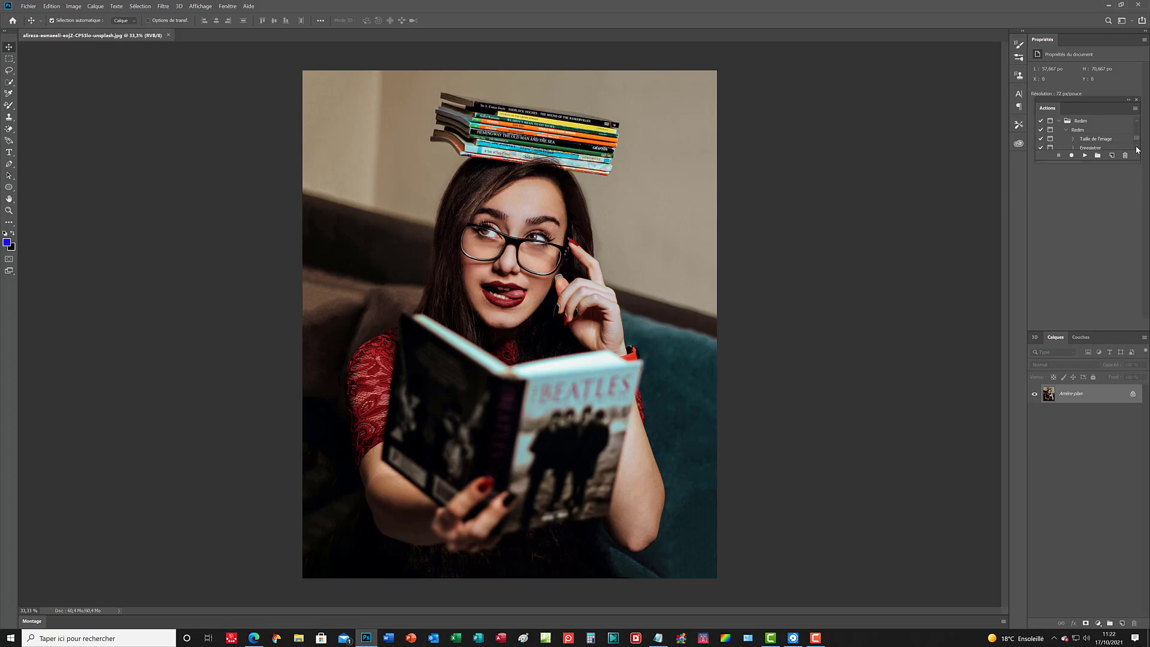
{"action": "scroll", "coordinate": [1138, 149], "scroll_direction": "down", "scroll_amount": 1}
{"action": "scroll", "coordinate": [1138, 149], "scroll_direction": "down", "scroll_amount": 1}
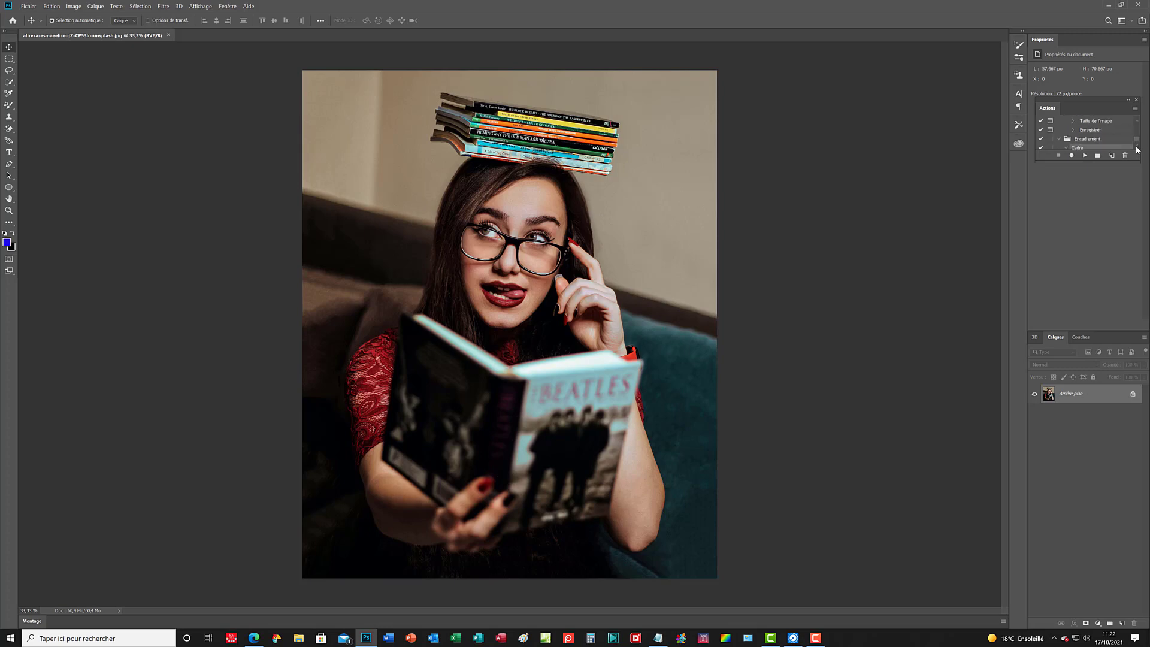
{"action": "left_click", "coordinate": [1083, 141]}
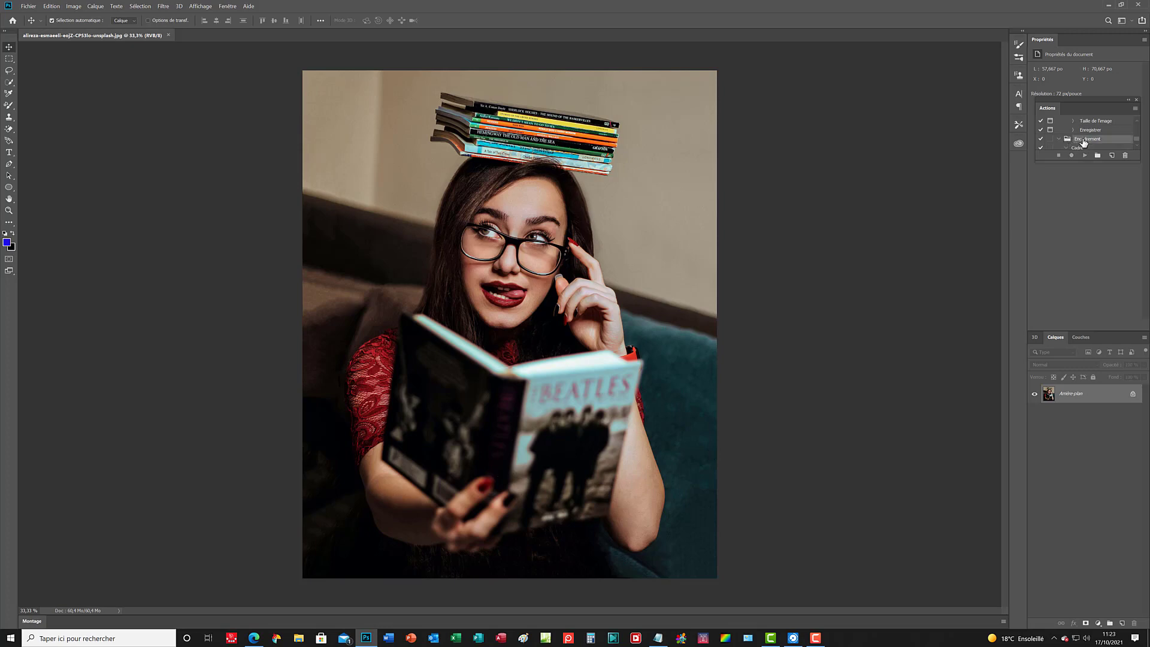
{"action": "left_click", "coordinate": [1125, 157]}
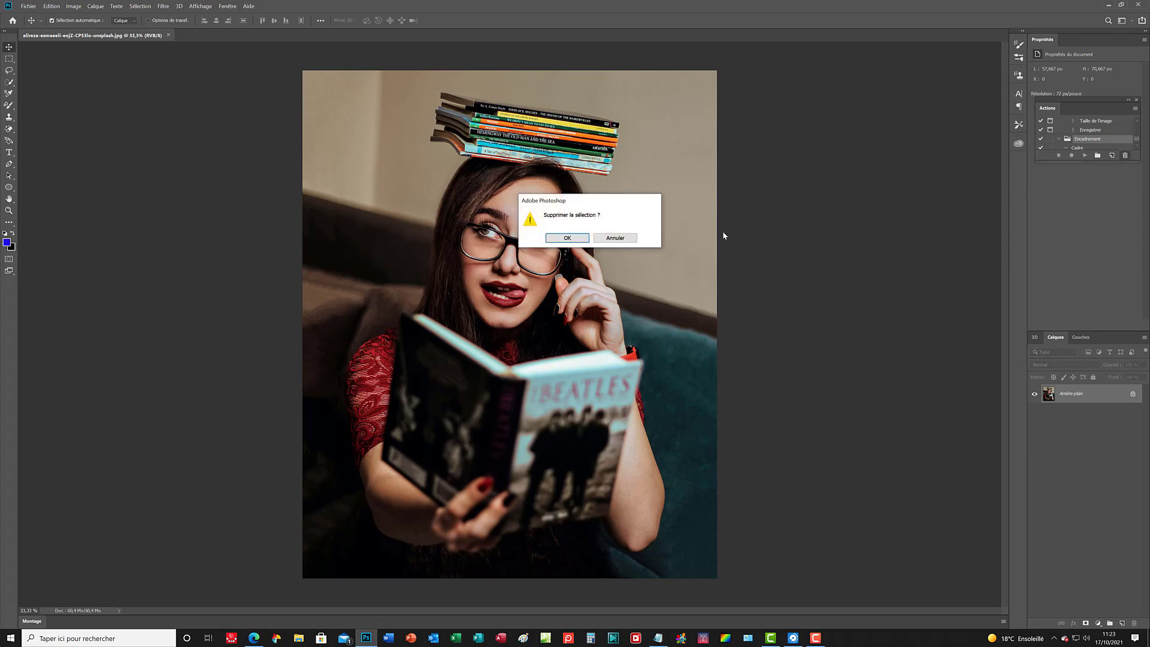
{"action": "left_click", "coordinate": [567, 238]}
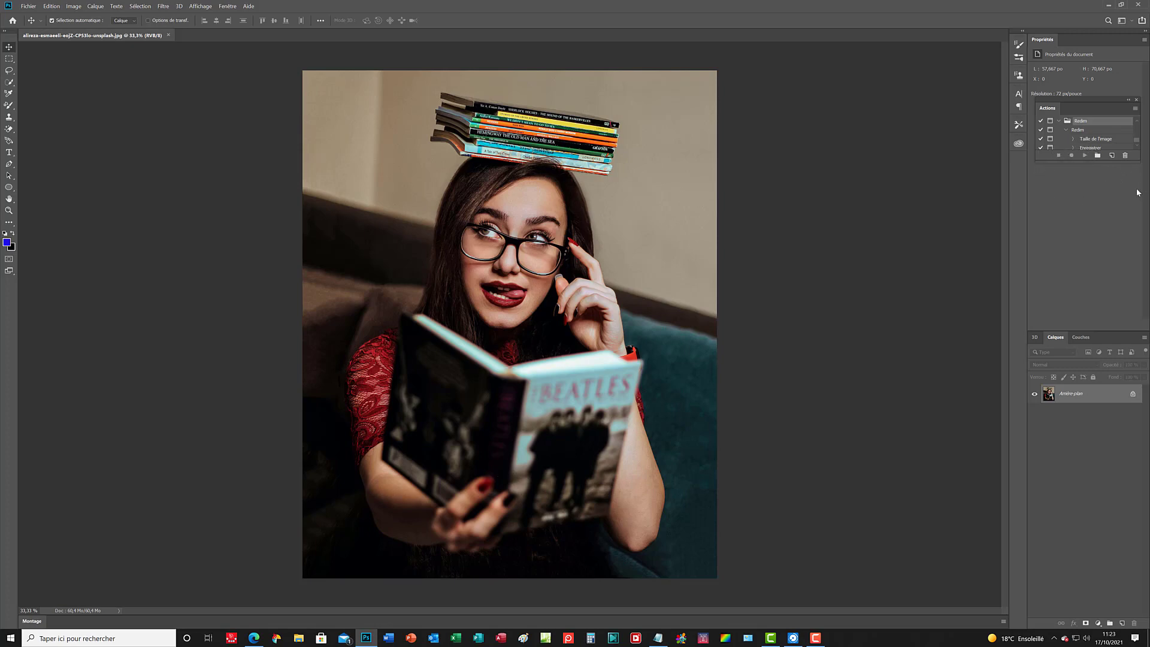
Create a new action set named Contour
{"action": "left_click", "coordinate": [1098, 156]}
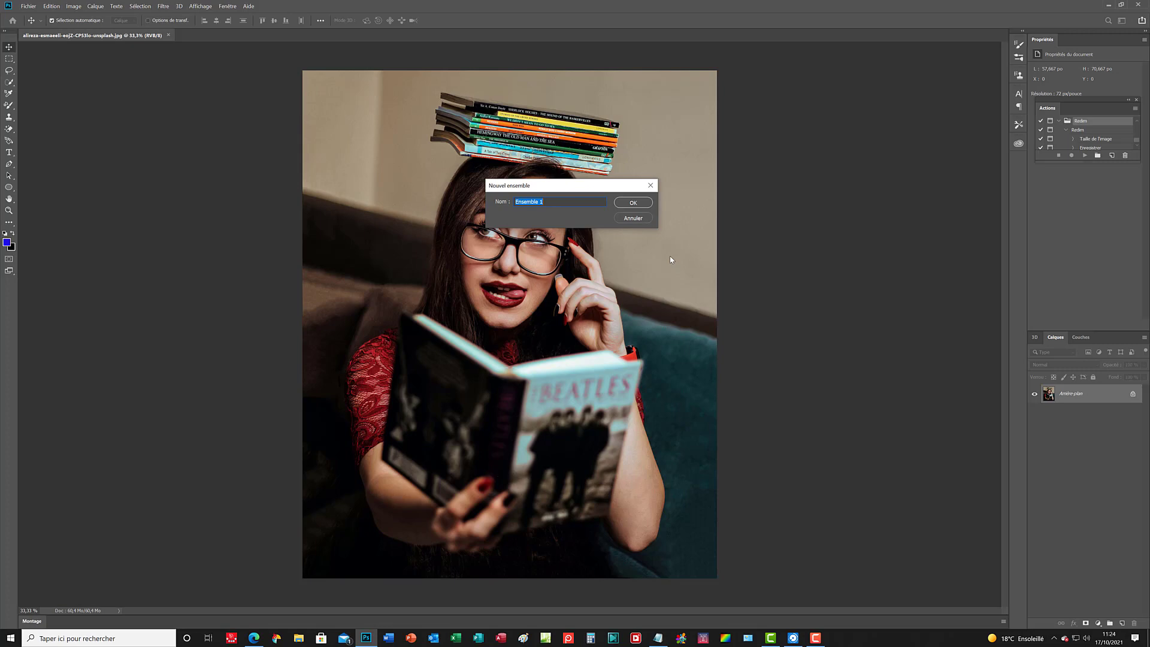
{"action": "type", "text": "Contour"}
{"action": "left_click", "coordinate": [641, 204]}
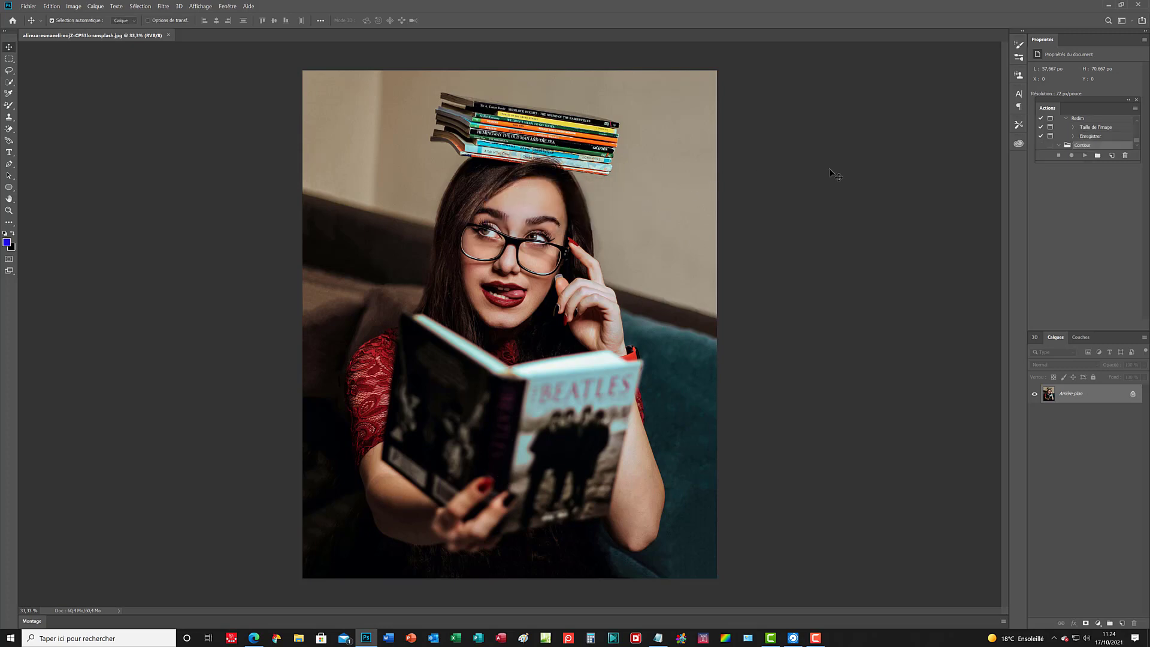
Create an action named Cadre in the Contour set with no function key and the colour Violet, and start recording it
{"action": "left_click", "coordinate": [1112, 157]}
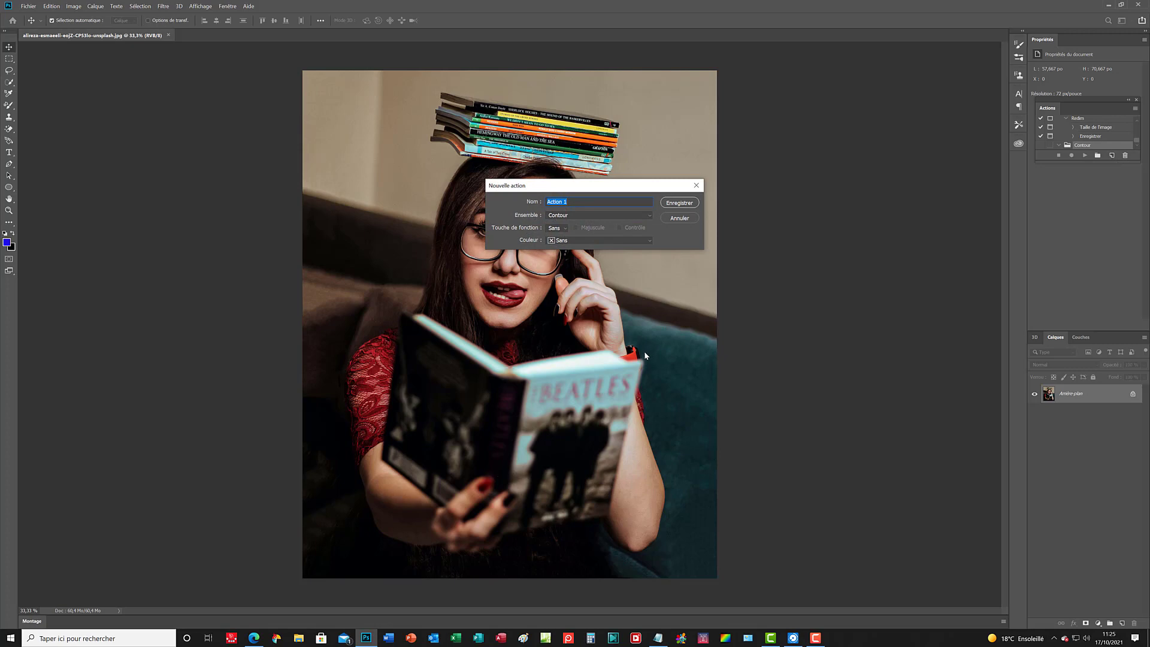
{"action": "type", "text": "Cadre"}
{"action": "left_click", "coordinate": [565, 230]}
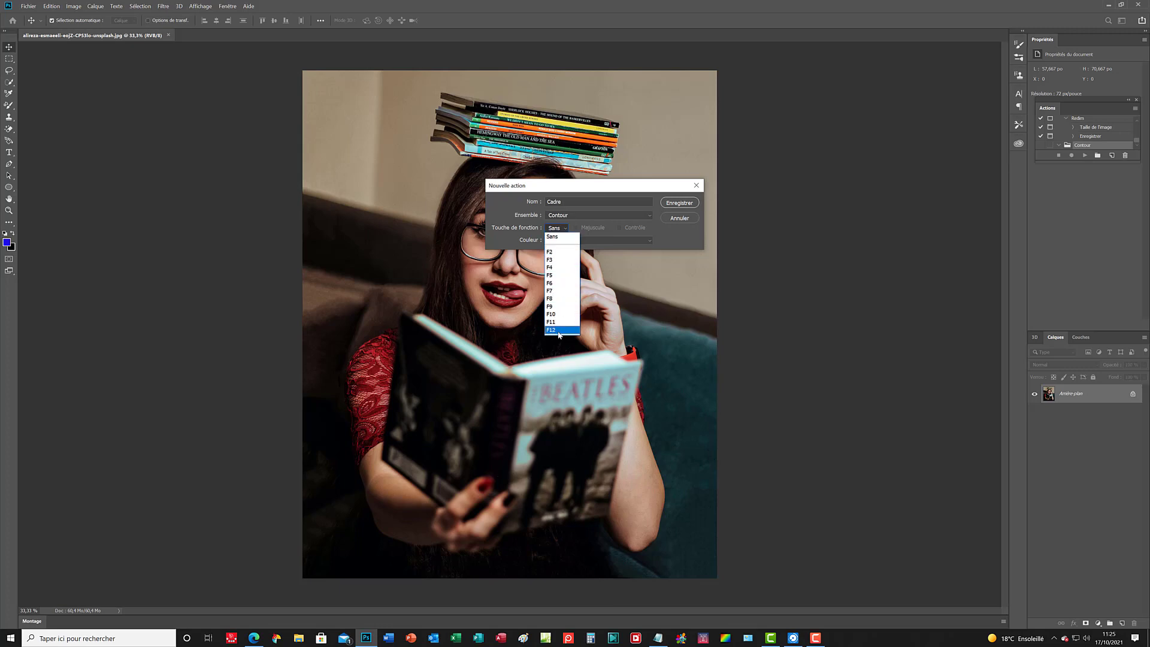
{"action": "left_click", "coordinate": [574, 224]}
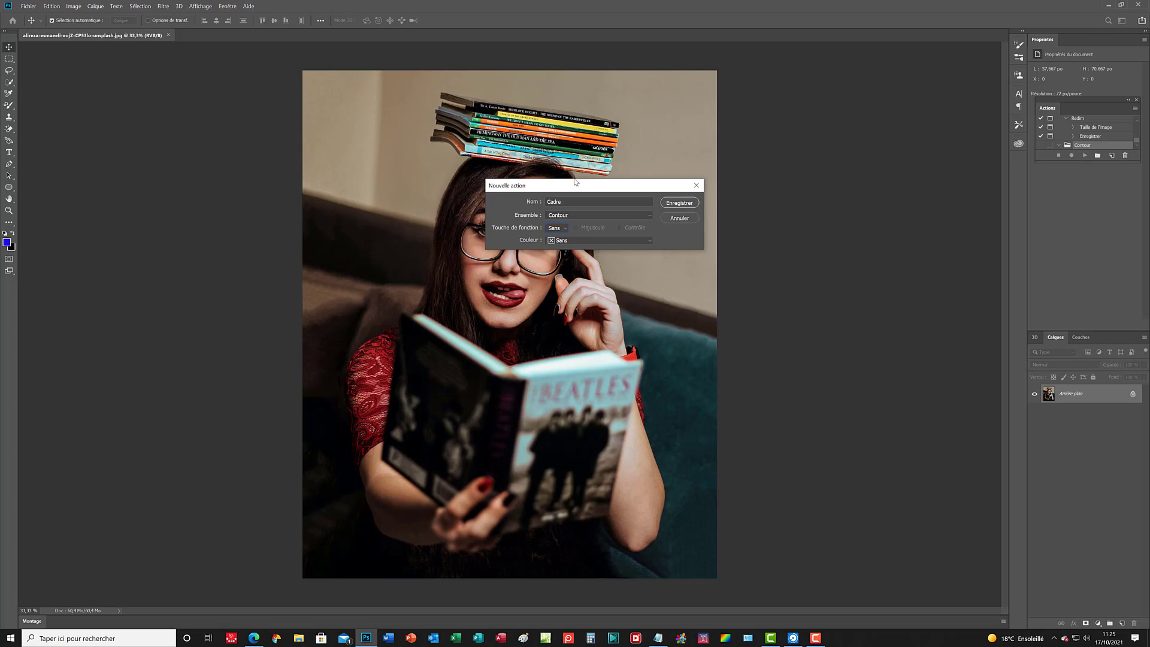
{"action": "left_click", "coordinate": [648, 241]}
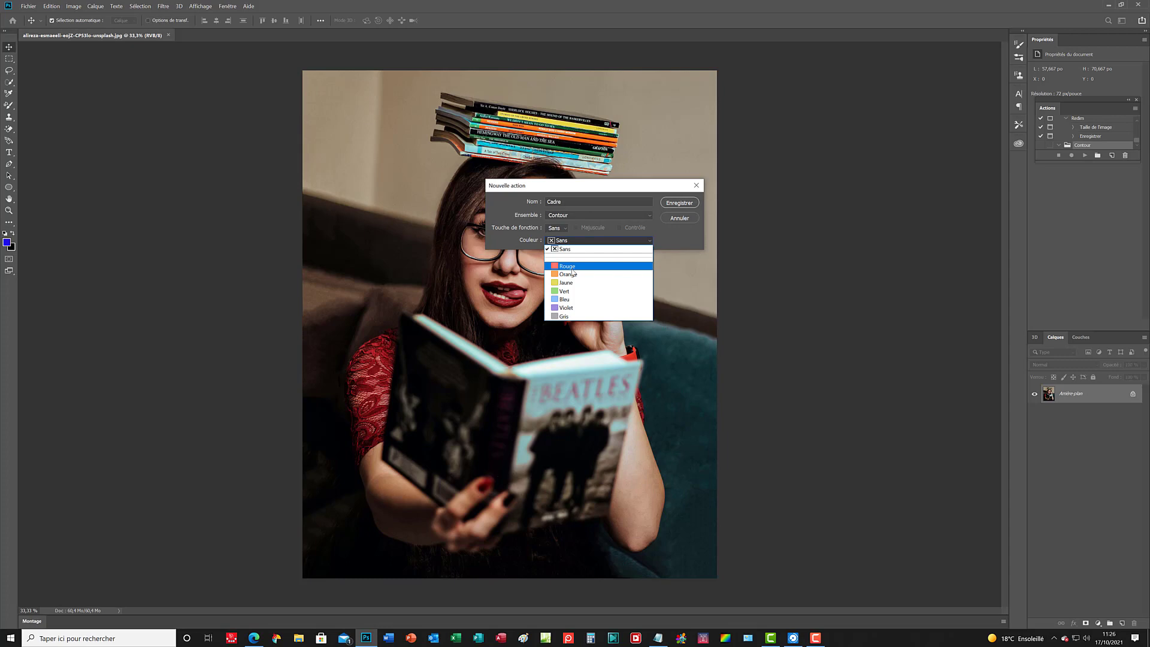
{"action": "left_click", "coordinate": [569, 308]}
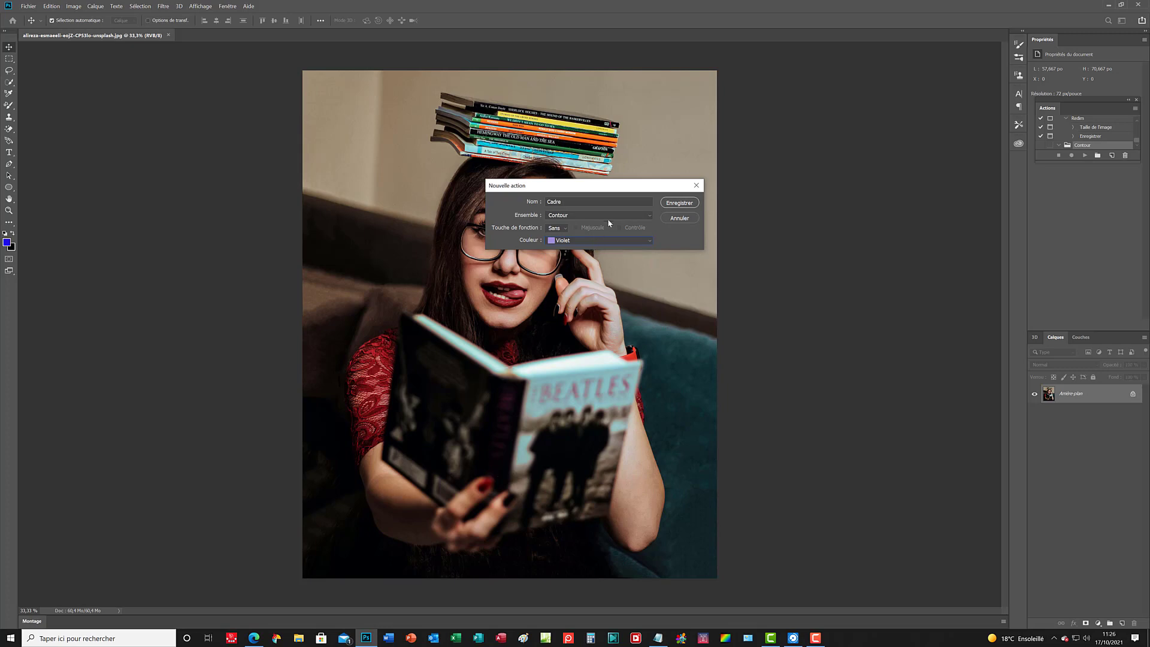
{"action": "left_click", "coordinate": [676, 204]}
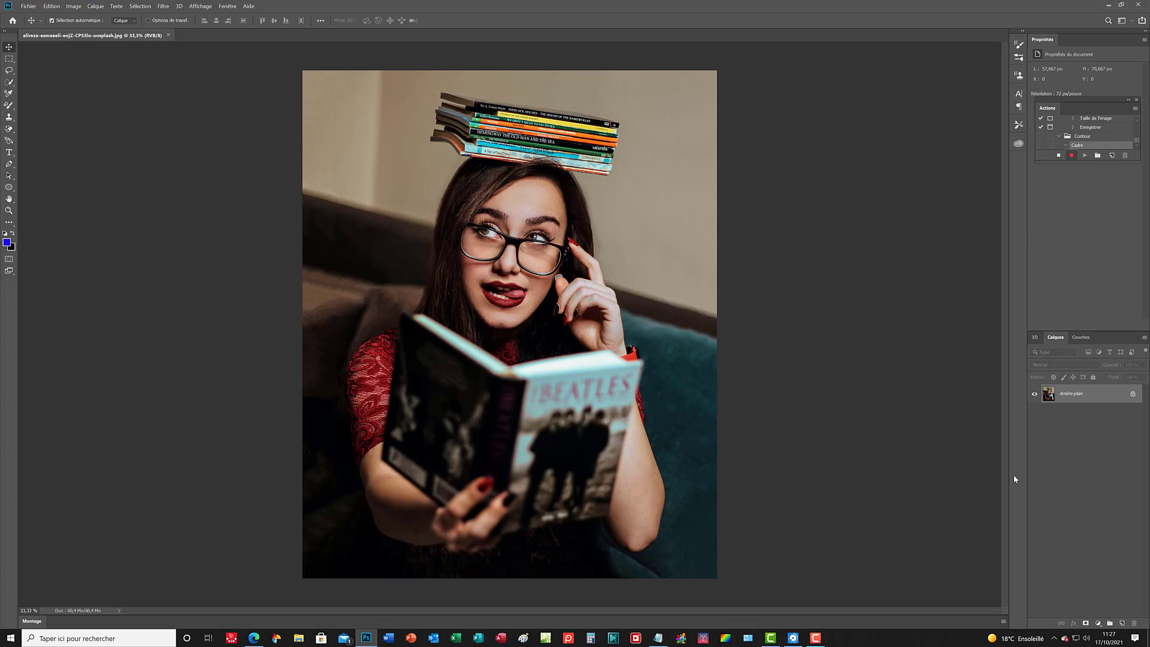
Duplicate the Arrière-plan layer under the name Contour
{"action": "right_click", "coordinate": [1083, 398]}
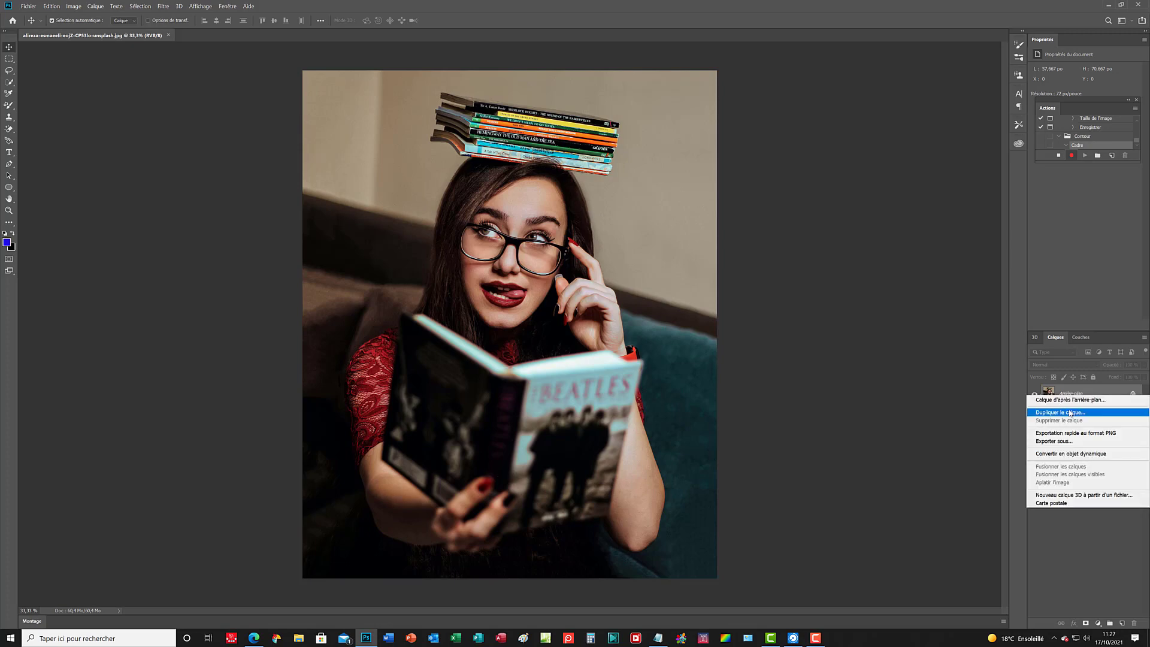
{"action": "left_click", "coordinate": [1069, 413]}
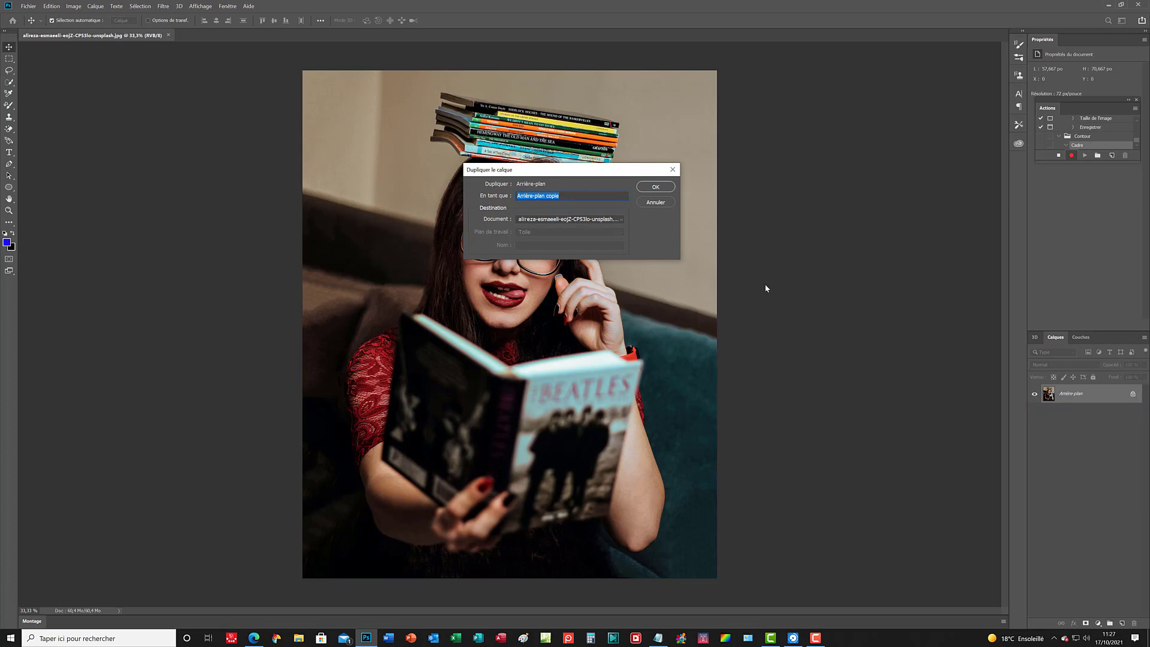
{"action": "type", "text": "Contour"}
{"action": "left_click", "coordinate": [667, 187]}
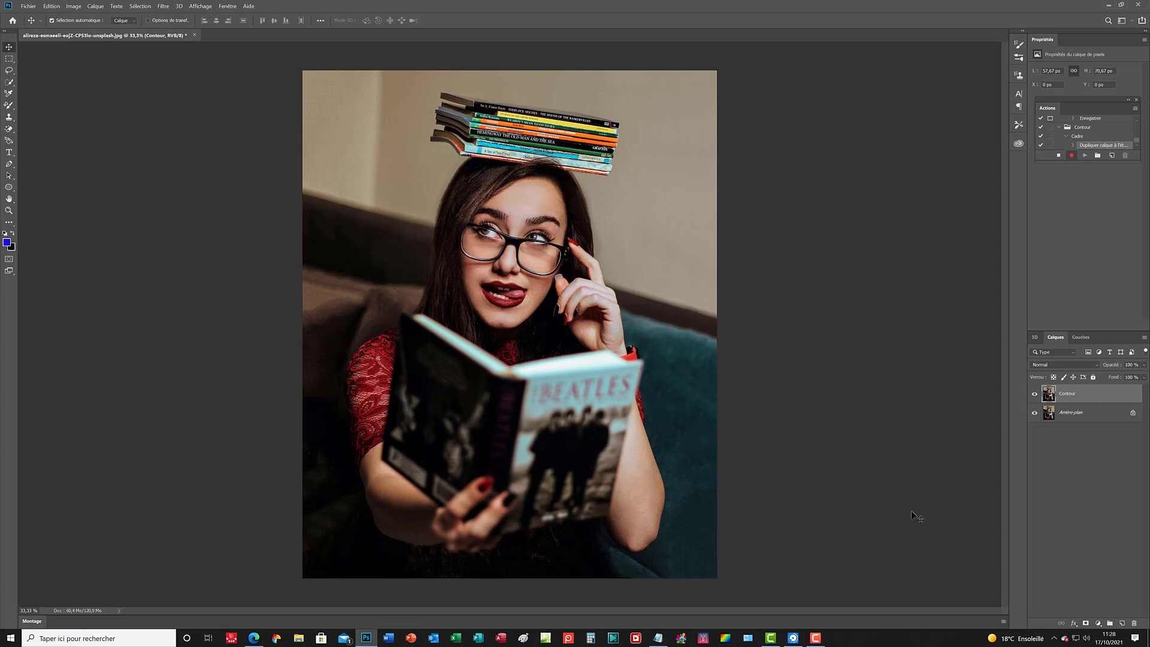
Enable the Contour (stroke) layer style on the Contour layer, with Ombre interne switched off
{"action": "left_click", "coordinate": [1074, 625]}
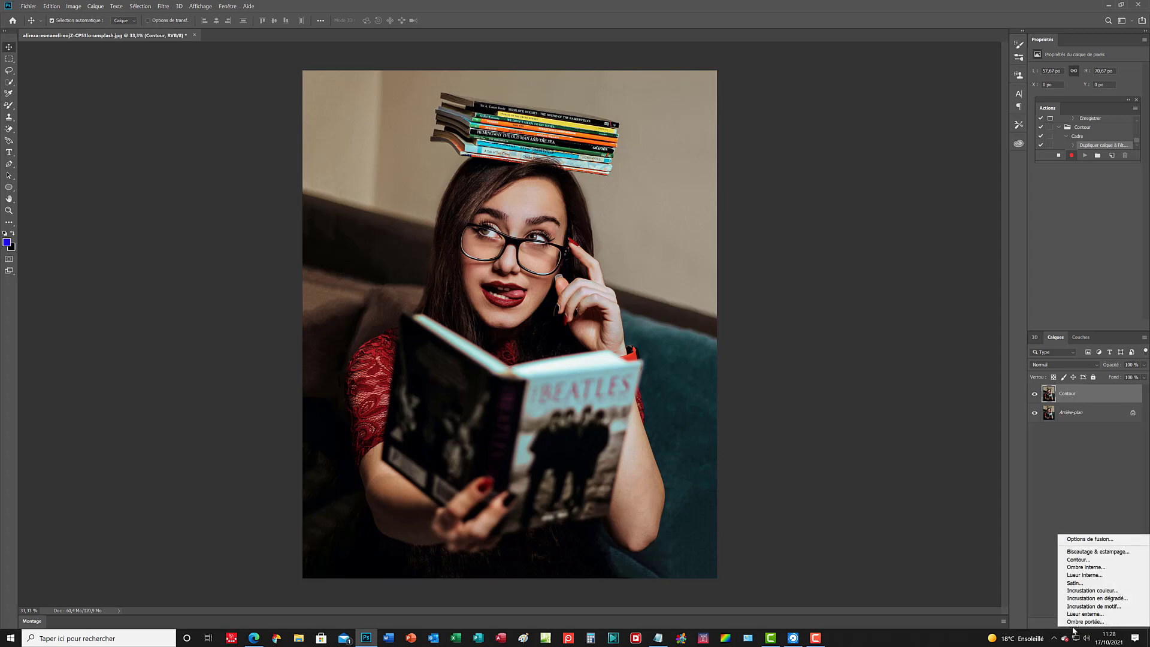
{"action": "left_click", "coordinate": [1071, 568]}
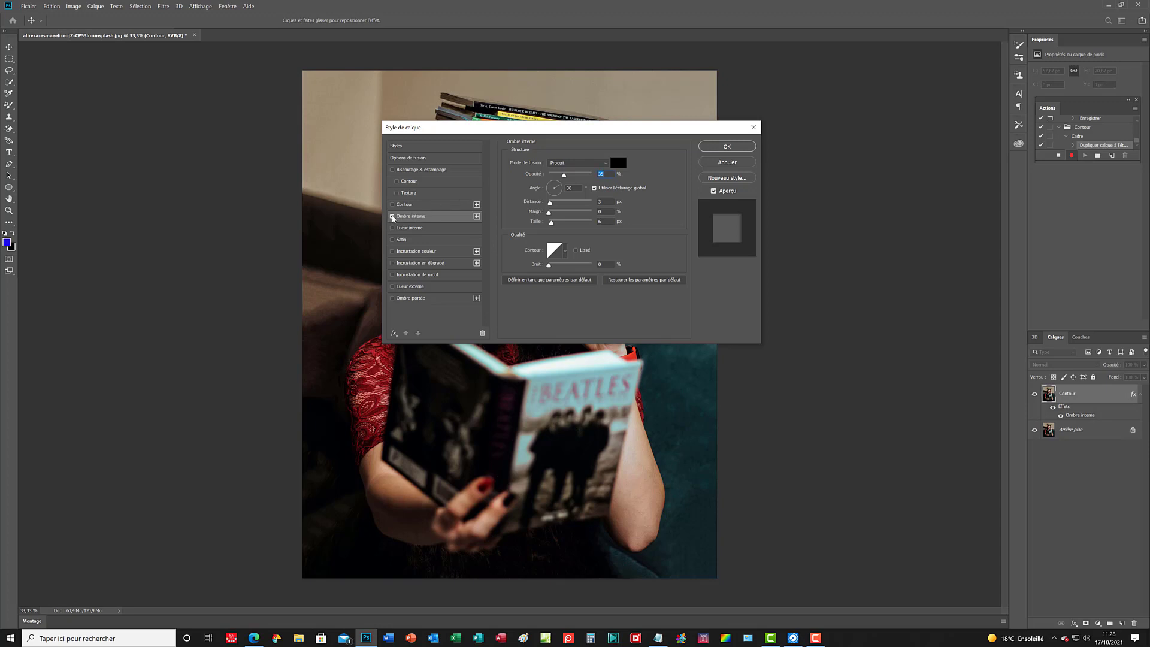
{"action": "left_click", "coordinate": [392, 216]}
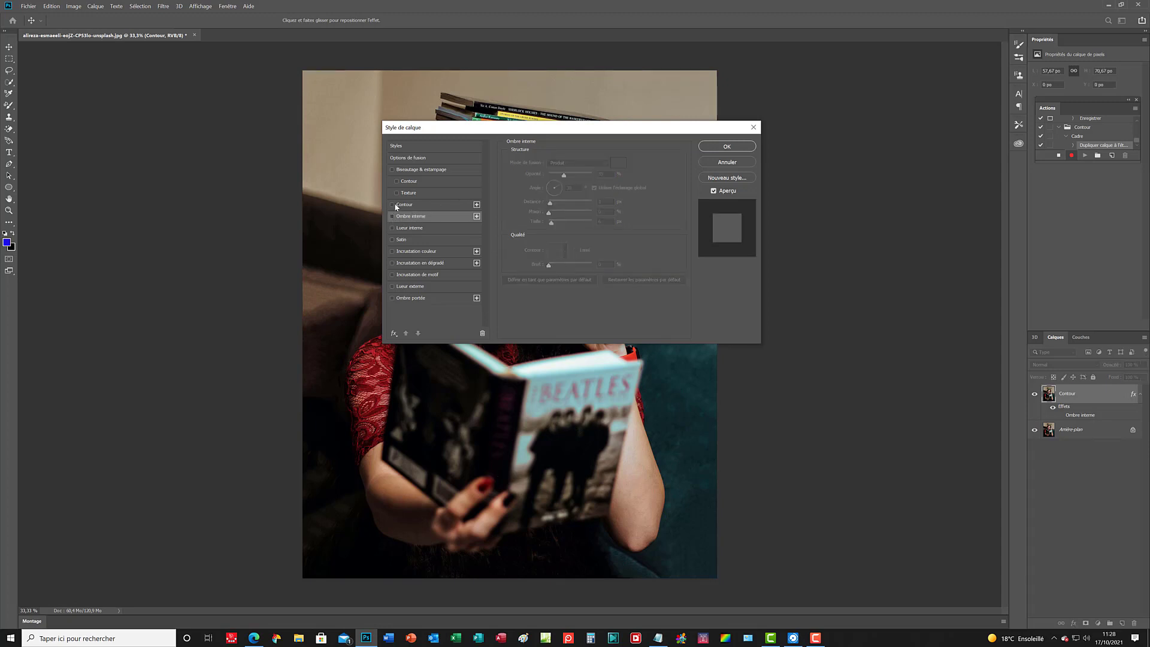
{"action": "left_click", "coordinate": [407, 205]}
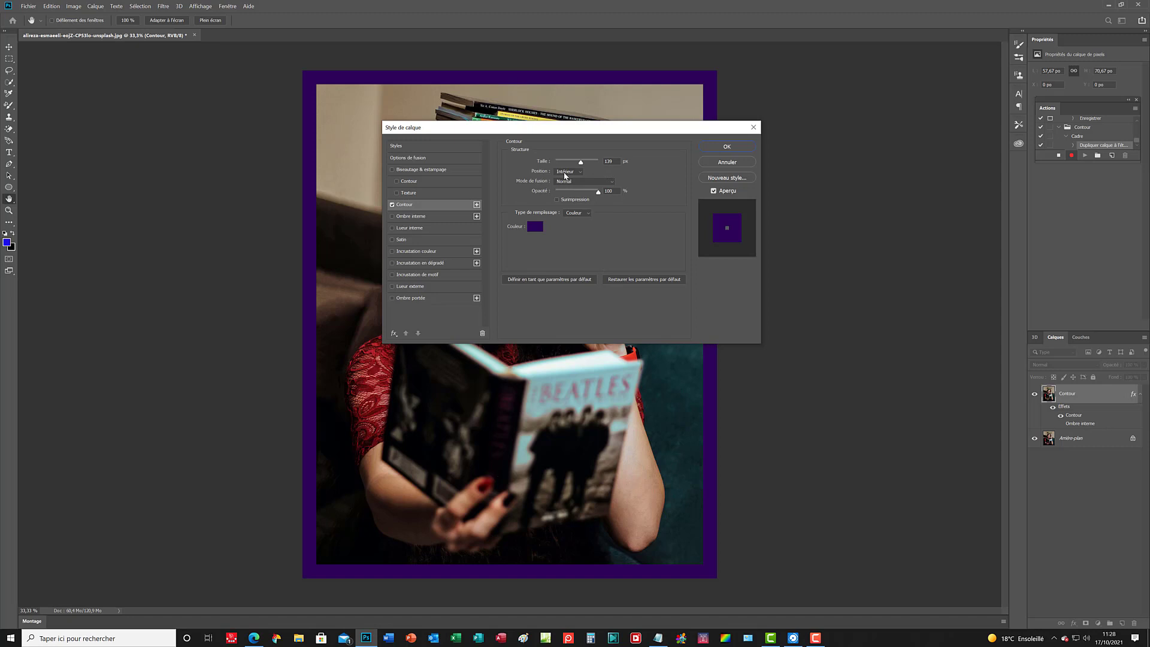
Restore the default Contour stroke settings and set the stroke size to 50 px
{"action": "left_click", "coordinate": [535, 226]}
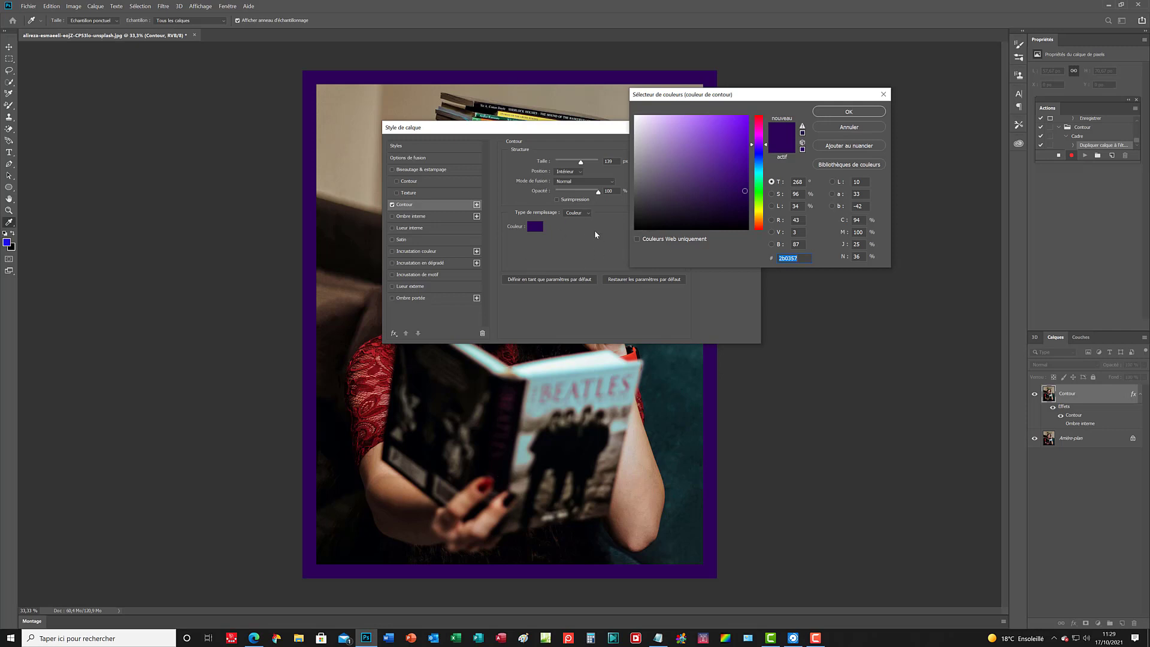
{"action": "left_click", "coordinate": [885, 96]}
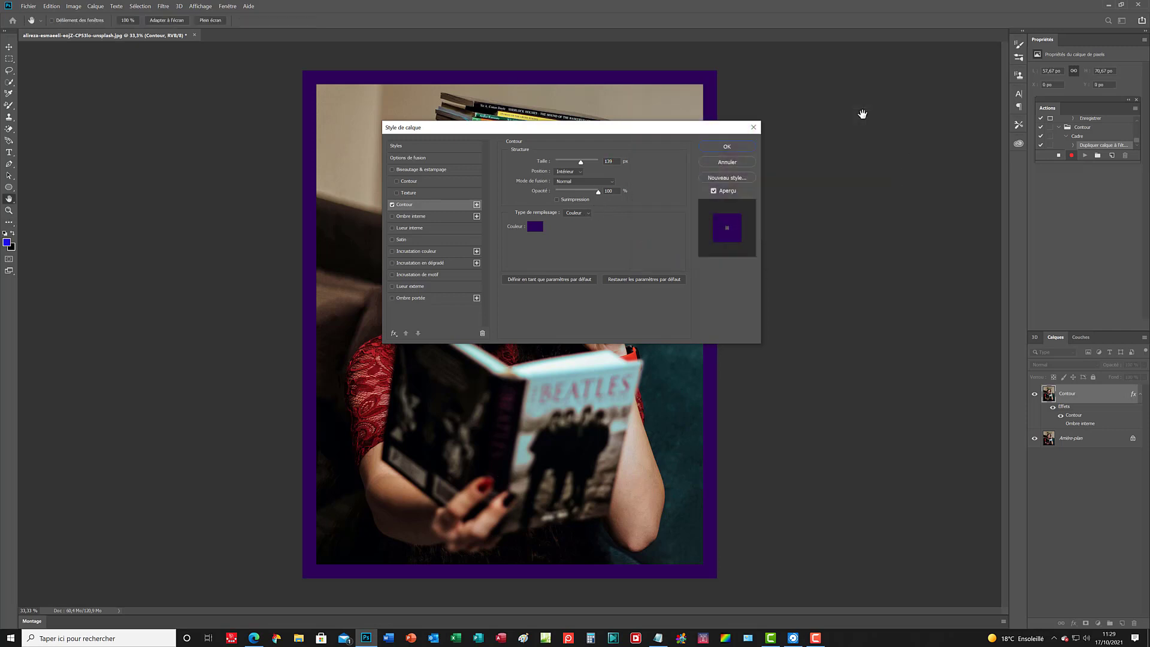
{"action": "left_click", "coordinate": [644, 279]}
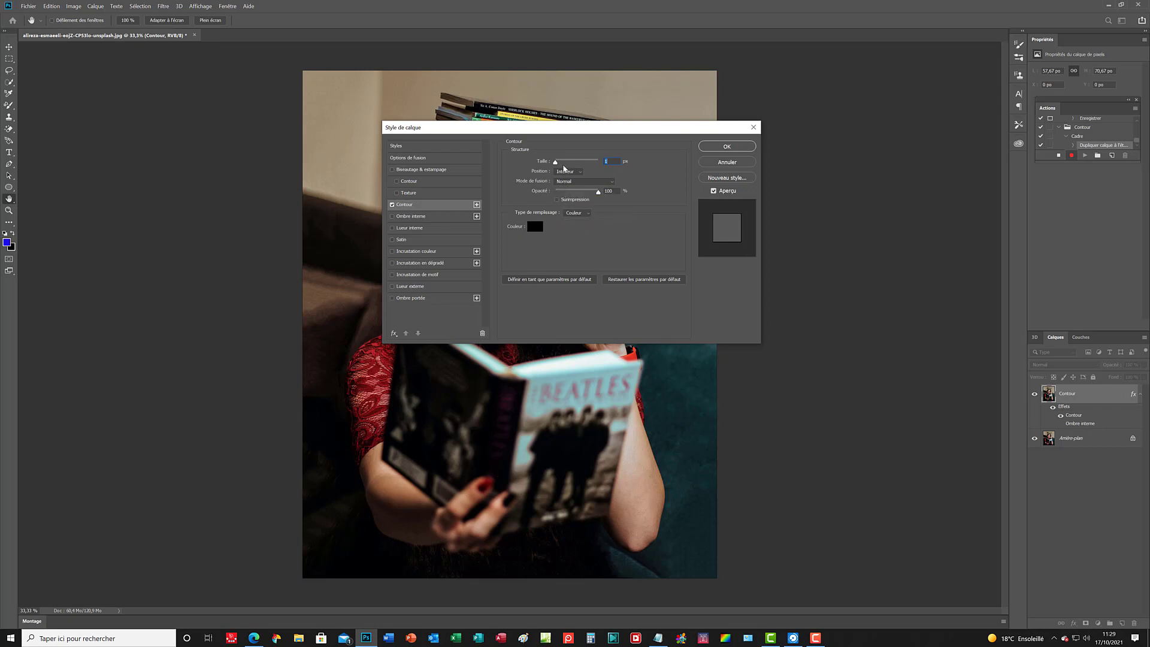
{"action": "left_click_drag", "start_coordinate": [555, 162], "coordinate": [570, 163]}
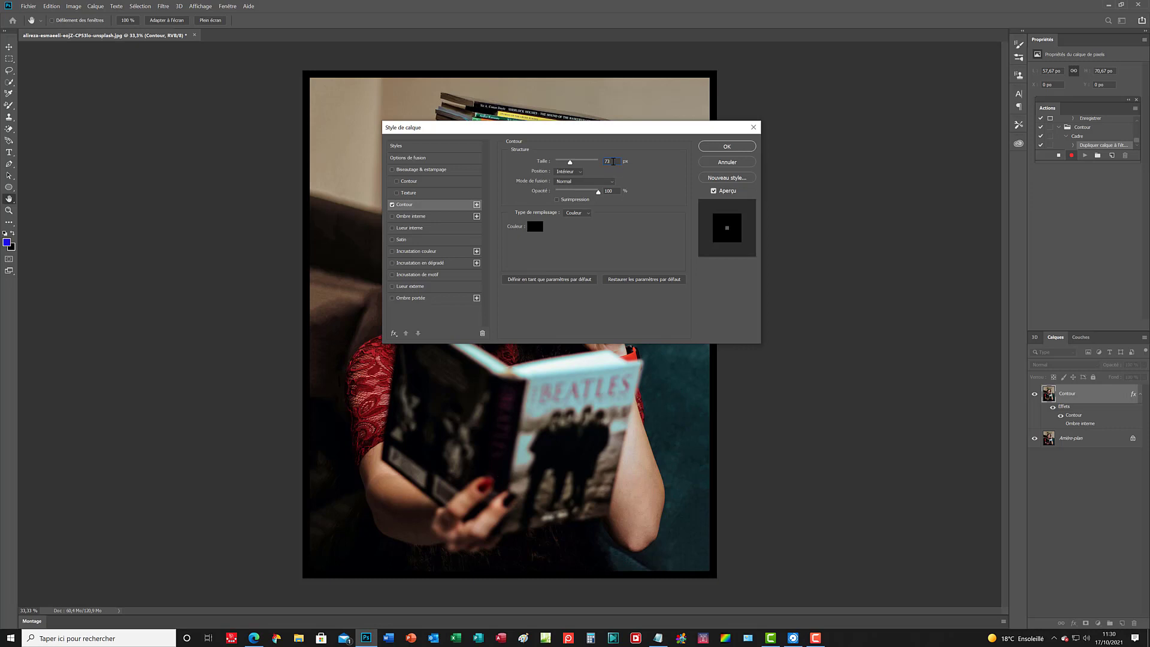
{"action": "left_click_drag", "start_coordinate": [611, 162], "coordinate": [604, 164]}
{"action": "left_click", "coordinate": [611, 164]}
{"action": "left_click_drag", "start_coordinate": [612, 164], "coordinate": [600, 170]}
{"action": "type", "text": "50"}
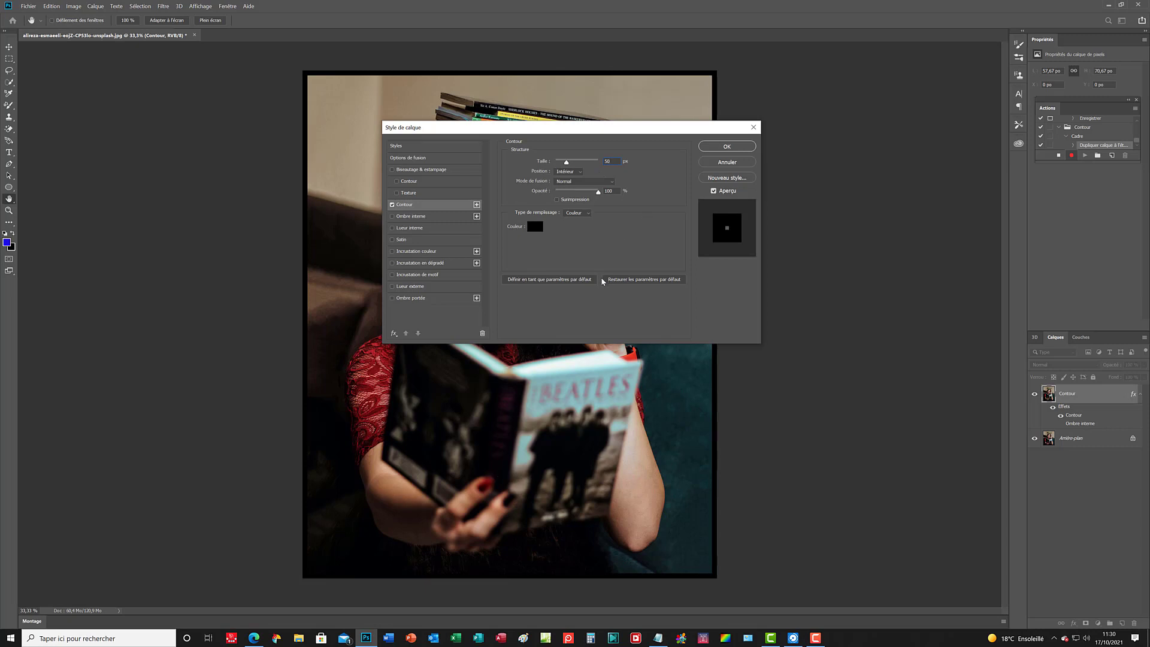
Try the stroke positions Extérieur and Centre, and set the position to Extérieur
{"action": "left_click", "coordinate": [580, 173]}
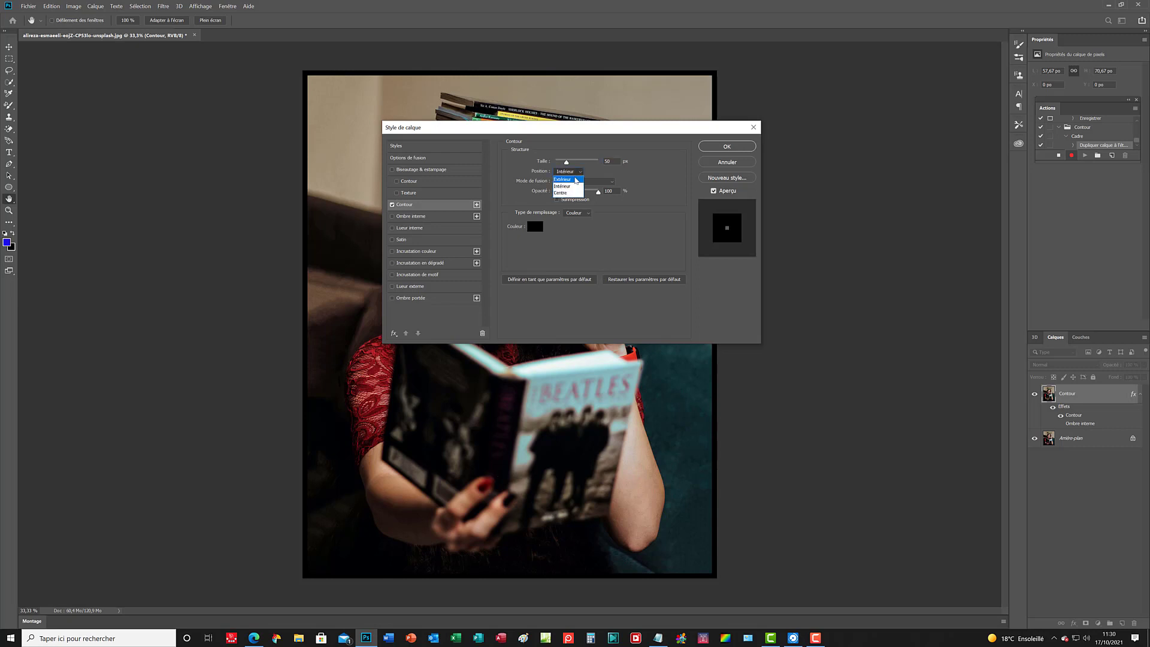
{"action": "left_click", "coordinate": [574, 180]}
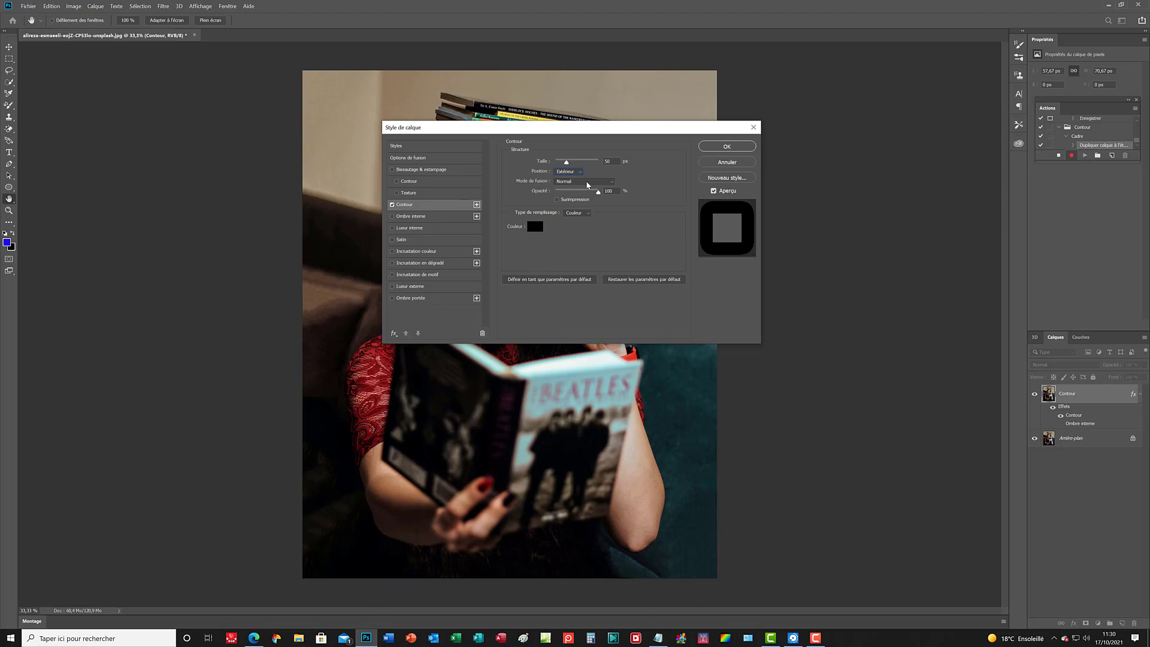
{"action": "left_click", "coordinate": [613, 181]}
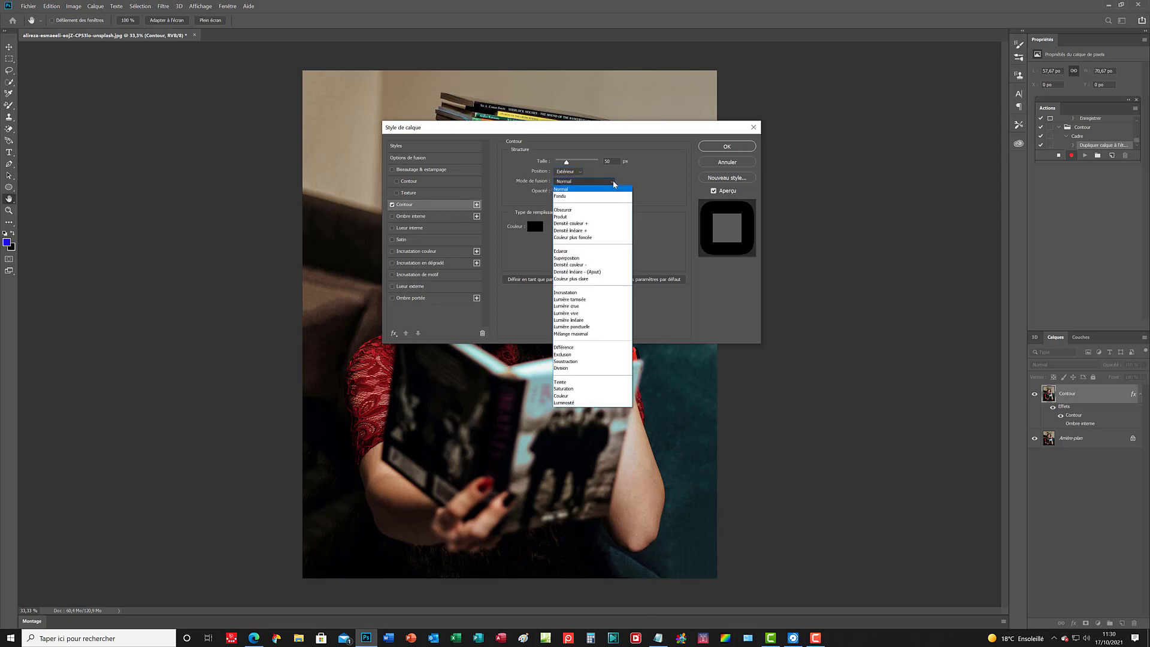
{"action": "left_click", "coordinate": [583, 173]}
{"action": "left_click", "coordinate": [583, 174]}
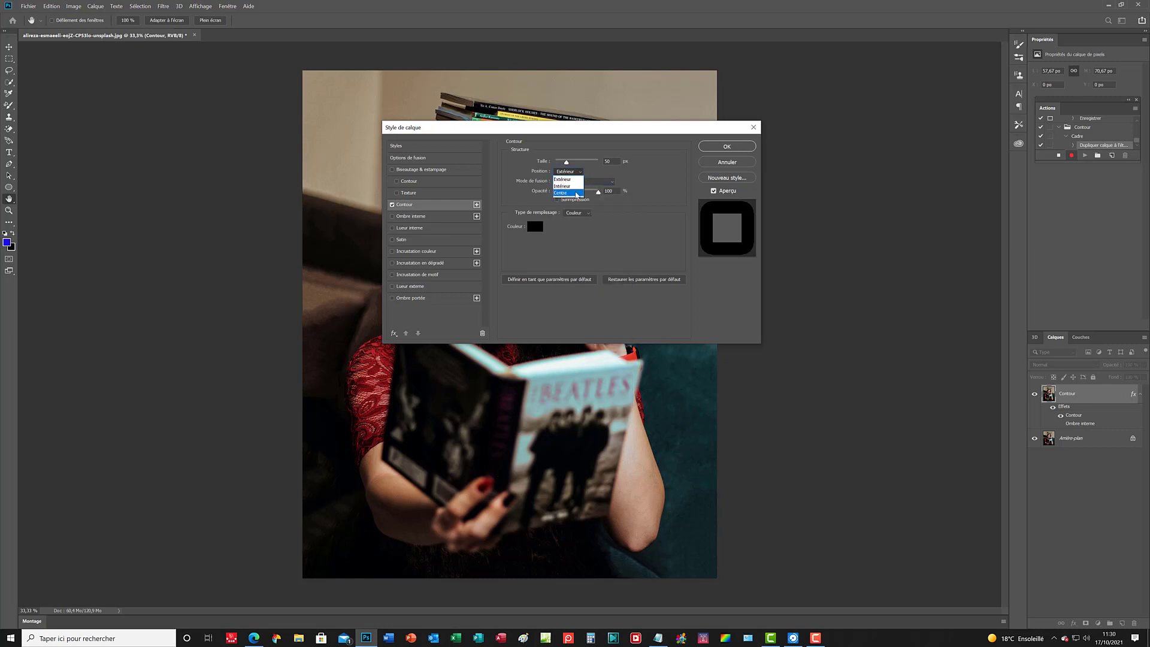
{"action": "left_click", "coordinate": [577, 194]}
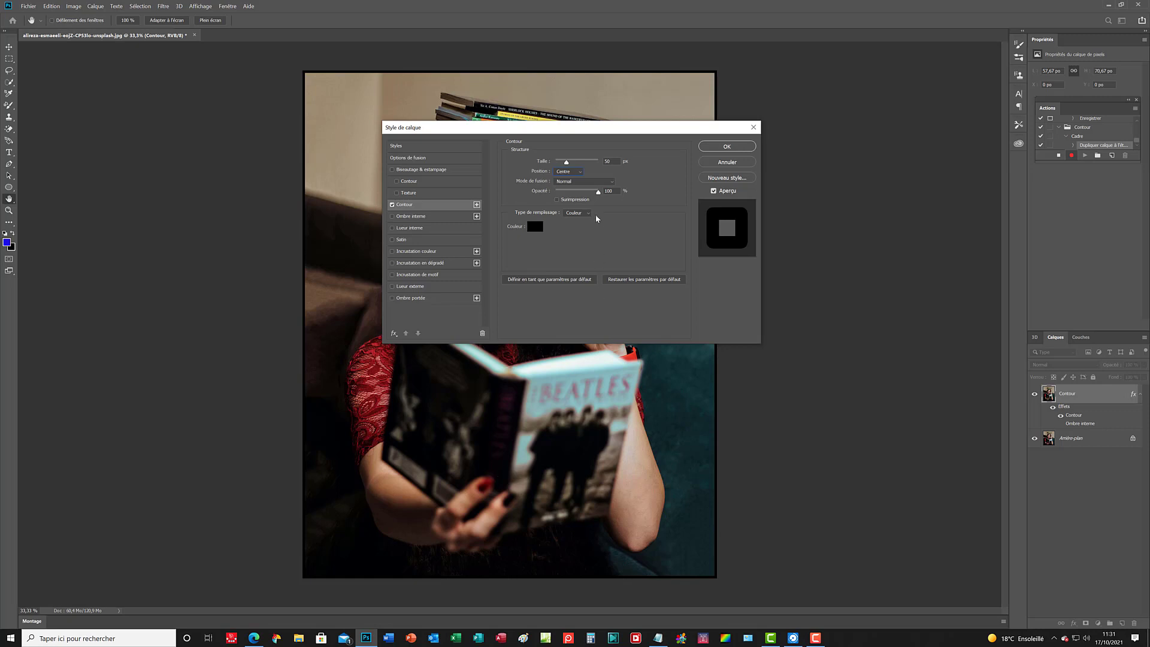
{"action": "left_click", "coordinate": [580, 171]}
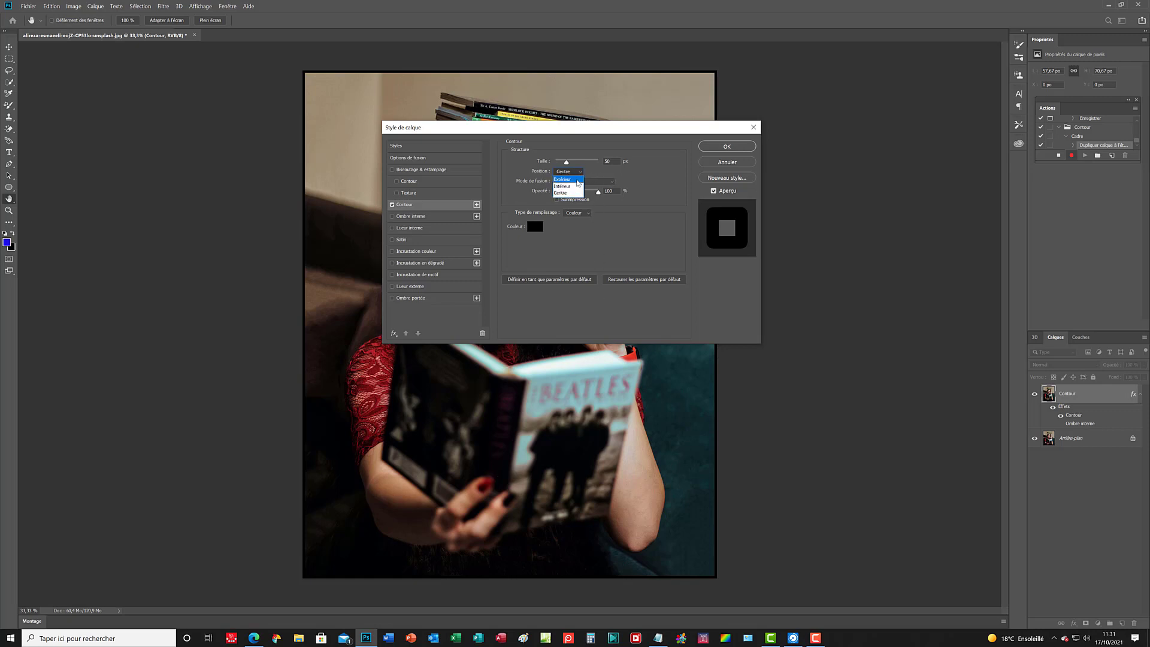
{"action": "left_click", "coordinate": [577, 180]}
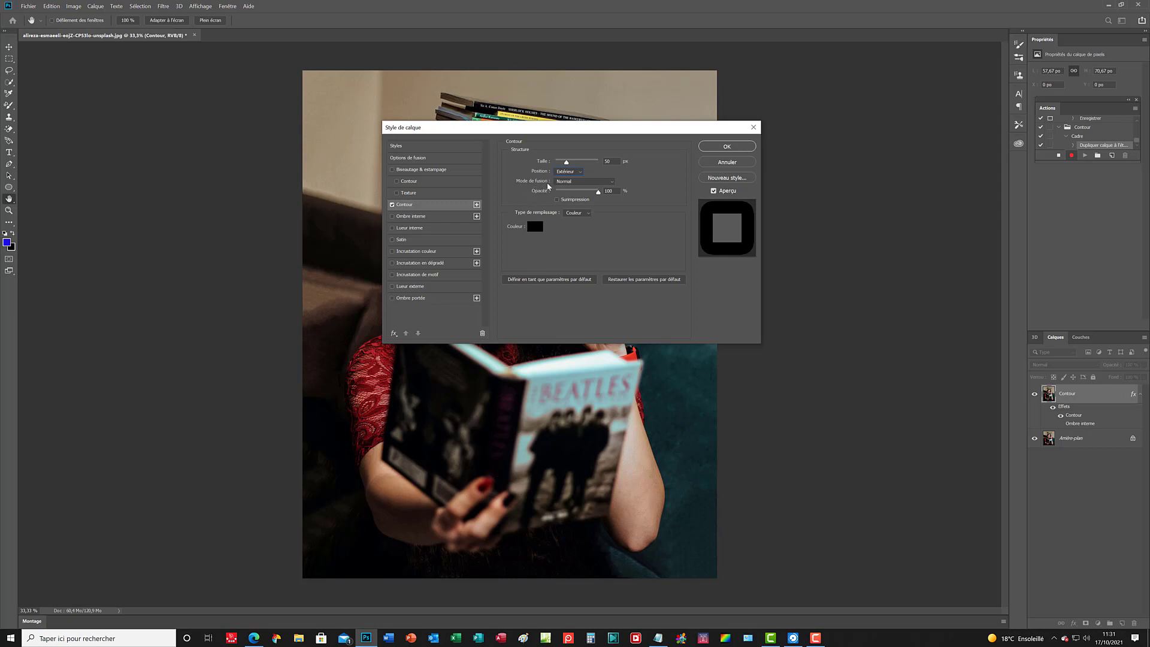
{"action": "left_click", "coordinate": [572, 172]}
{"action": "left_click", "coordinate": [565, 181]}
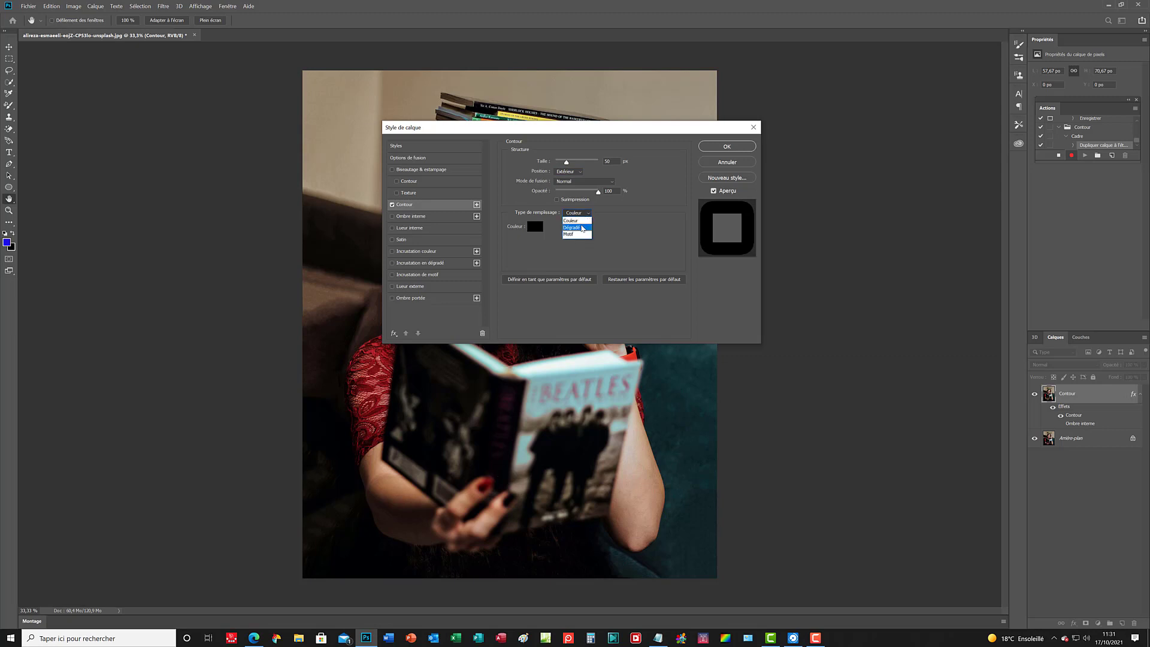
Set the stroke's fill type to Dégradé with the orange-yellow-orange gradient, uninverted, and apply the layer style
{"action": "left_click", "coordinate": [577, 228]}
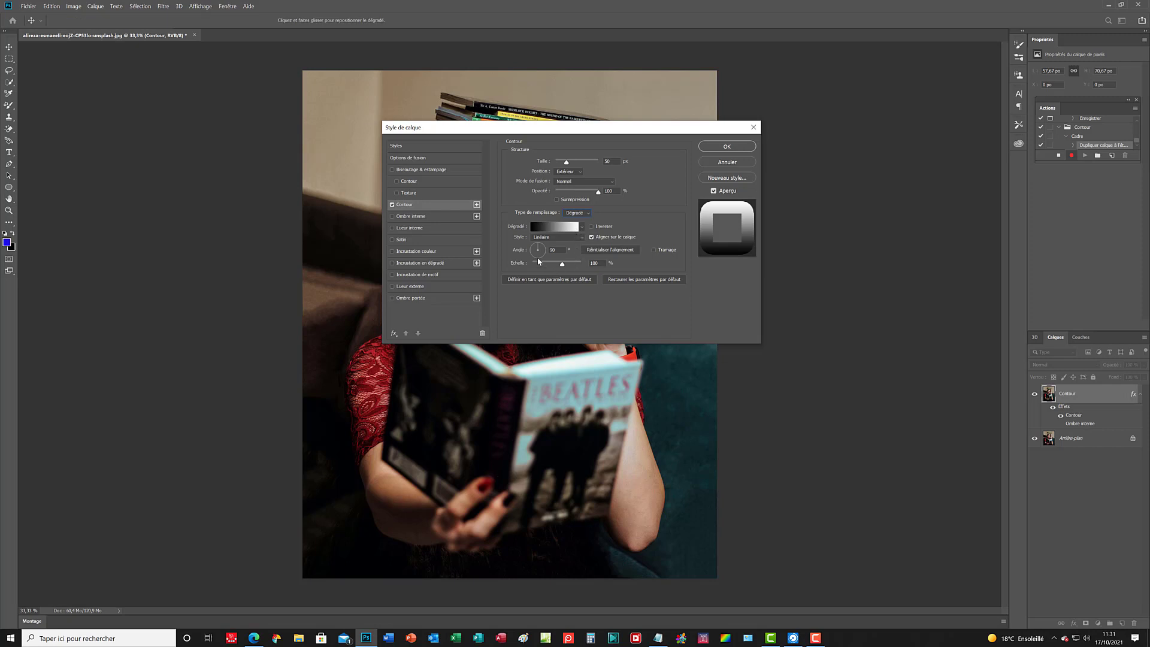
{"action": "left_click", "coordinate": [583, 229]}
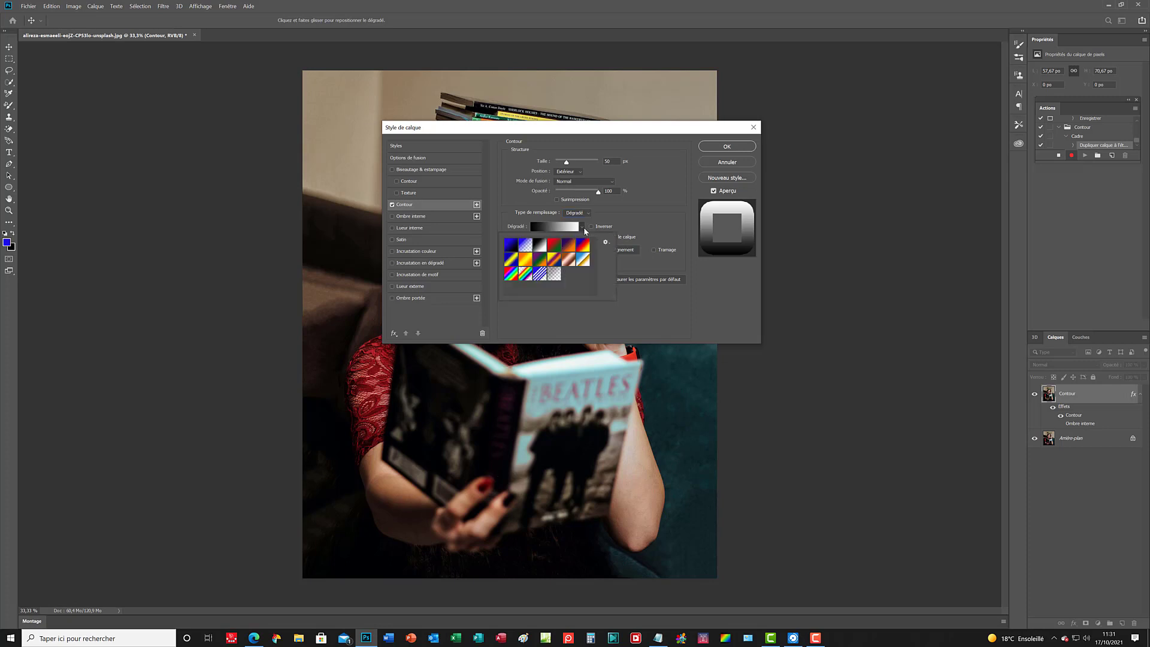
{"action": "left_click", "coordinate": [526, 260]}
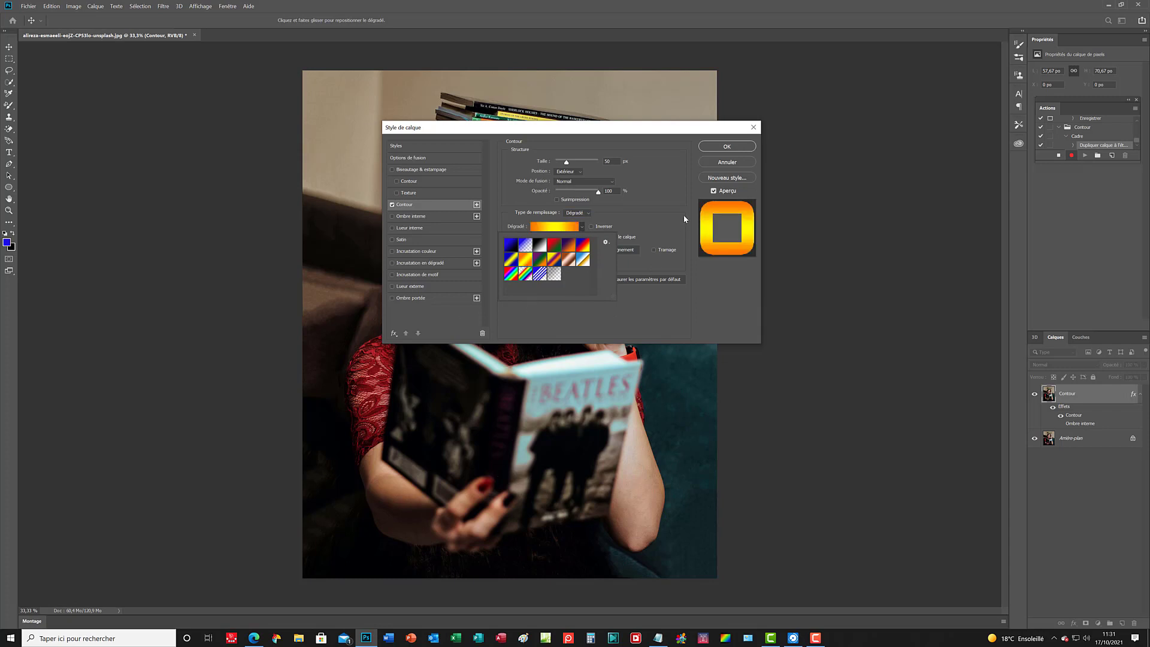
{"action": "left_click", "coordinate": [591, 226]}
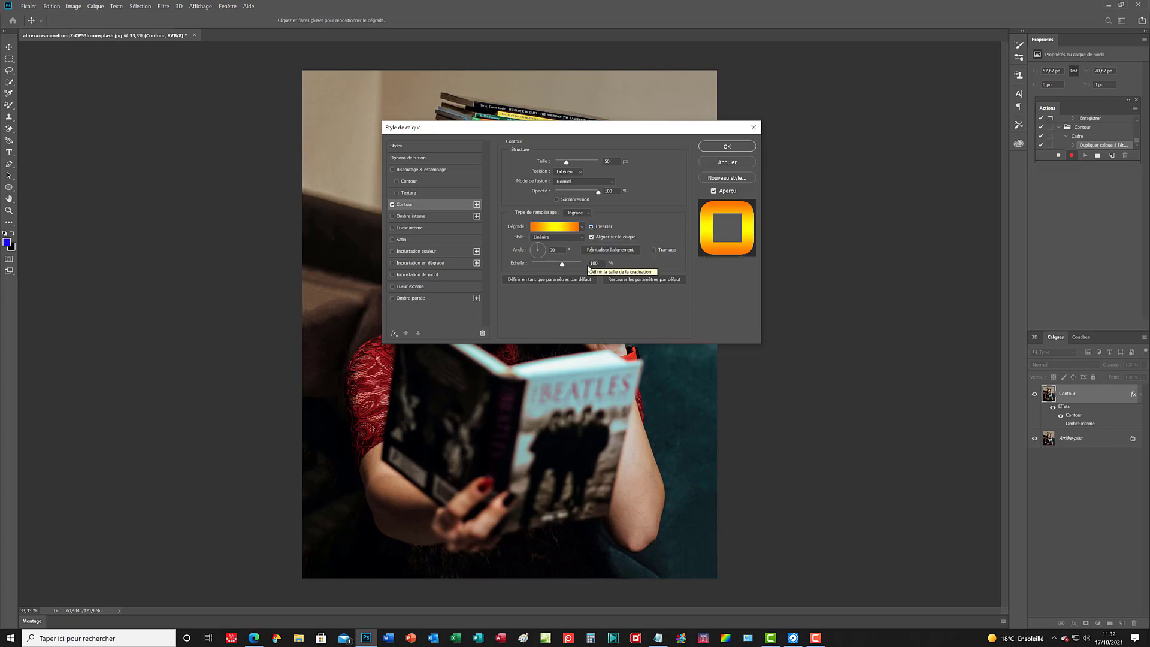
{"action": "left_click", "coordinate": [591, 227]}
{"action": "left_click", "coordinate": [722, 150]}
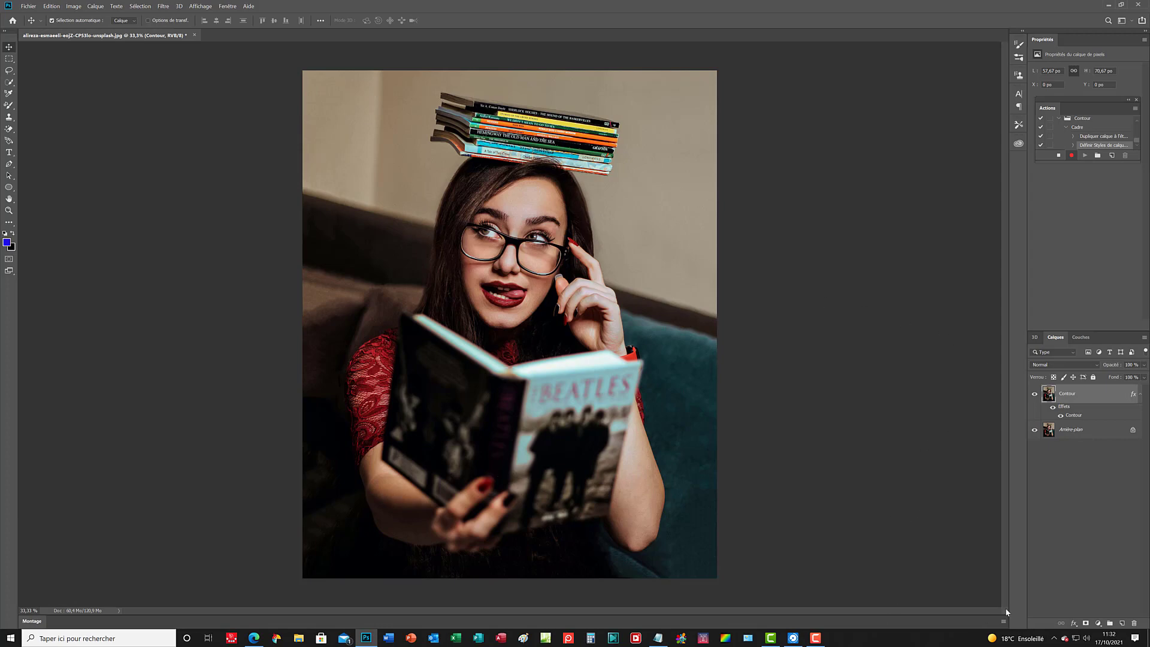
Reopen the Contour layer style, change the fill type to Motif with the concentric squares pattern, and apply it
{"action": "left_click", "coordinate": [1073, 624]}
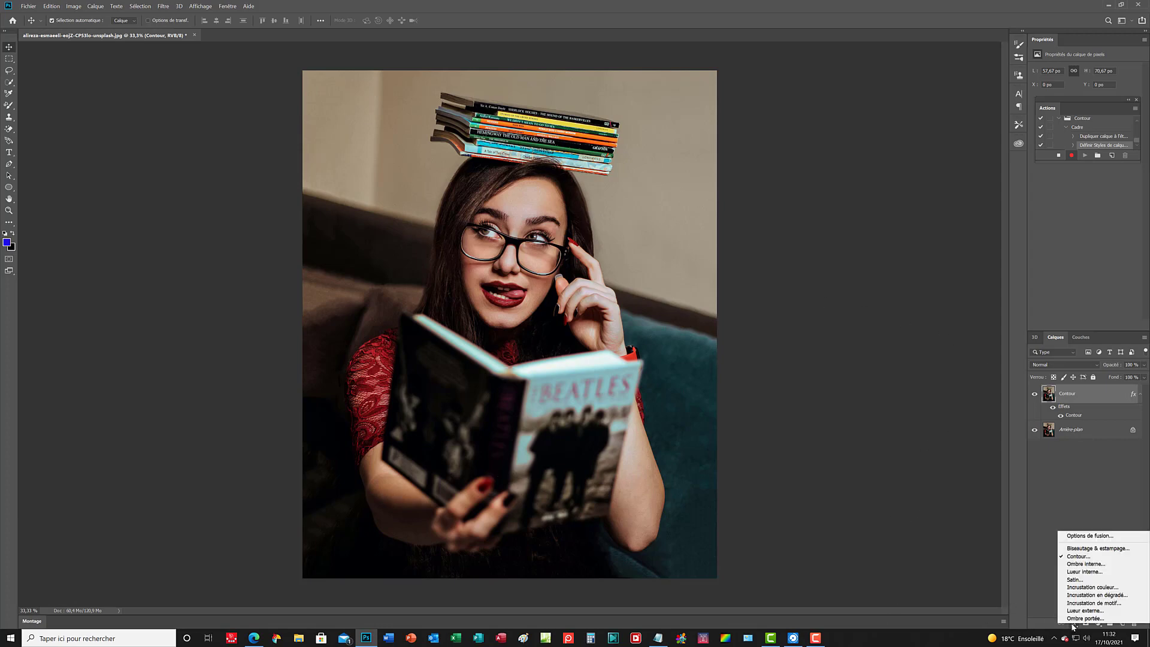
{"action": "left_click", "coordinate": [1075, 557]}
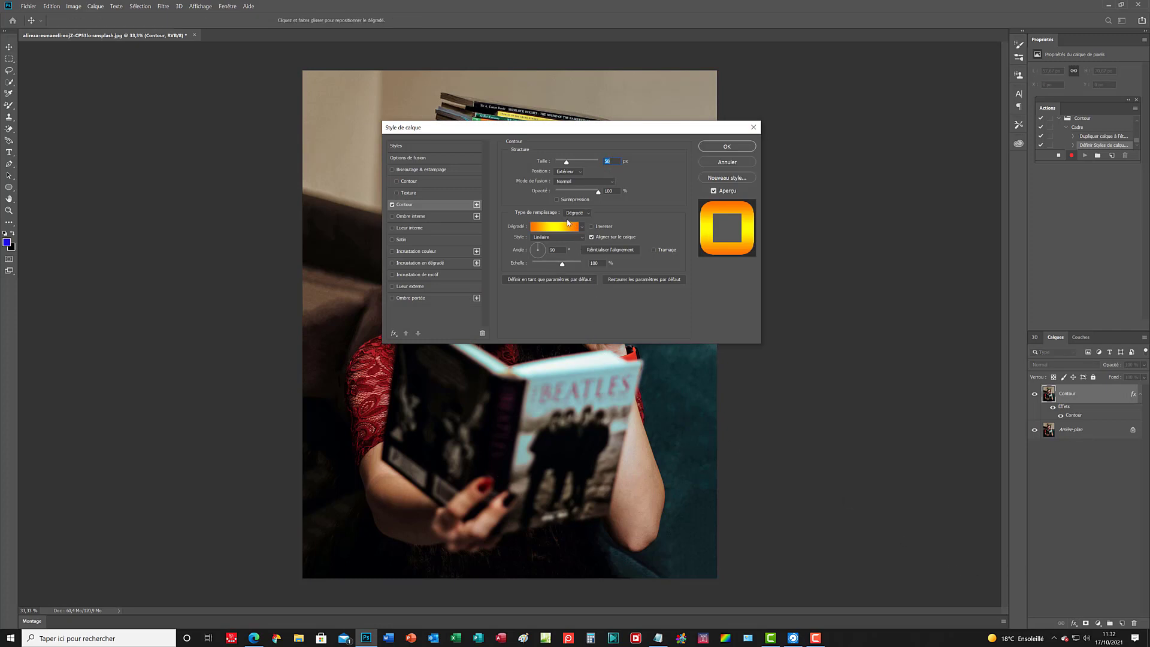
{"action": "left_click", "coordinate": [592, 237]}
{"action": "left_click", "coordinate": [588, 213]}
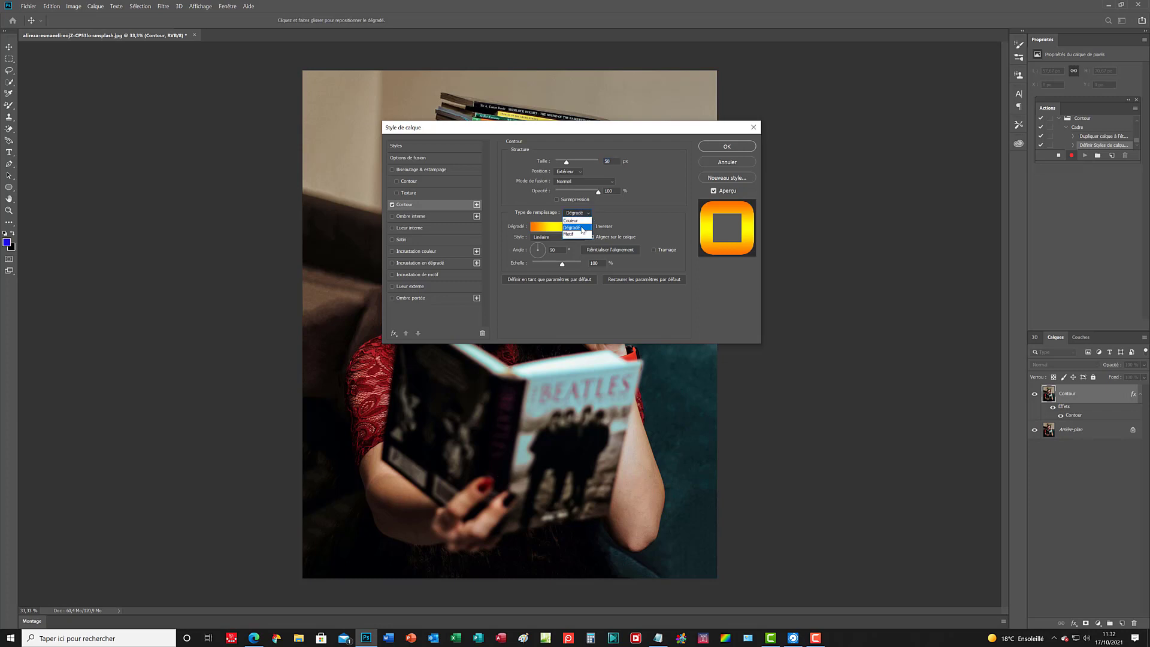
{"action": "left_click", "coordinate": [580, 235]}
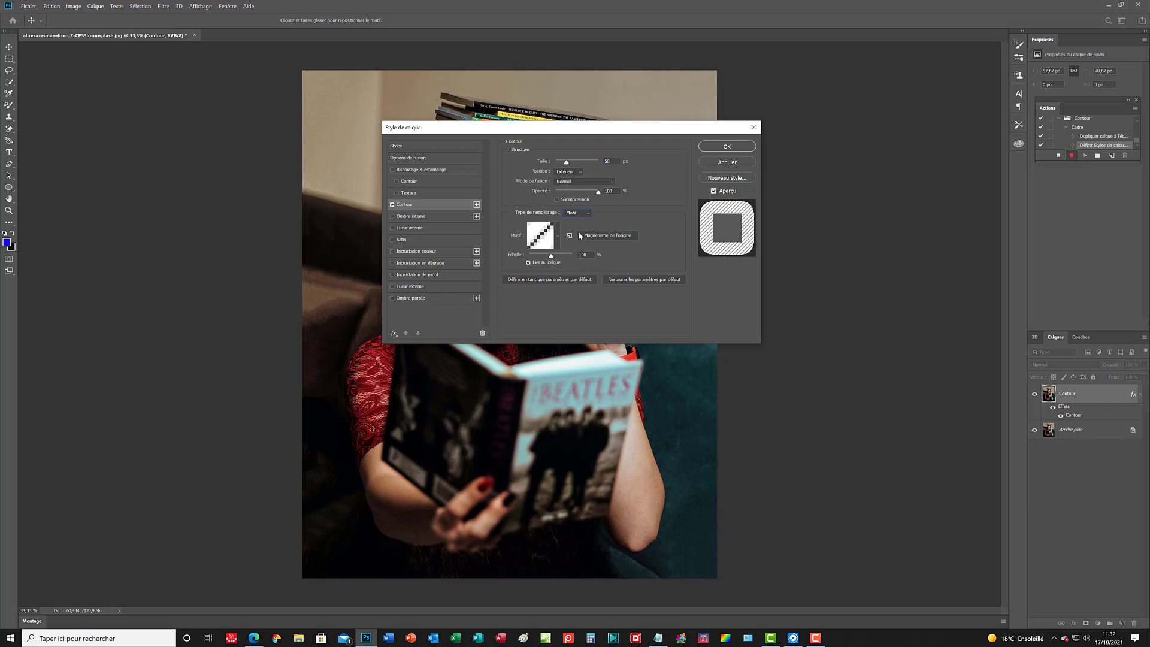
{"action": "left_click", "coordinate": [558, 245]}
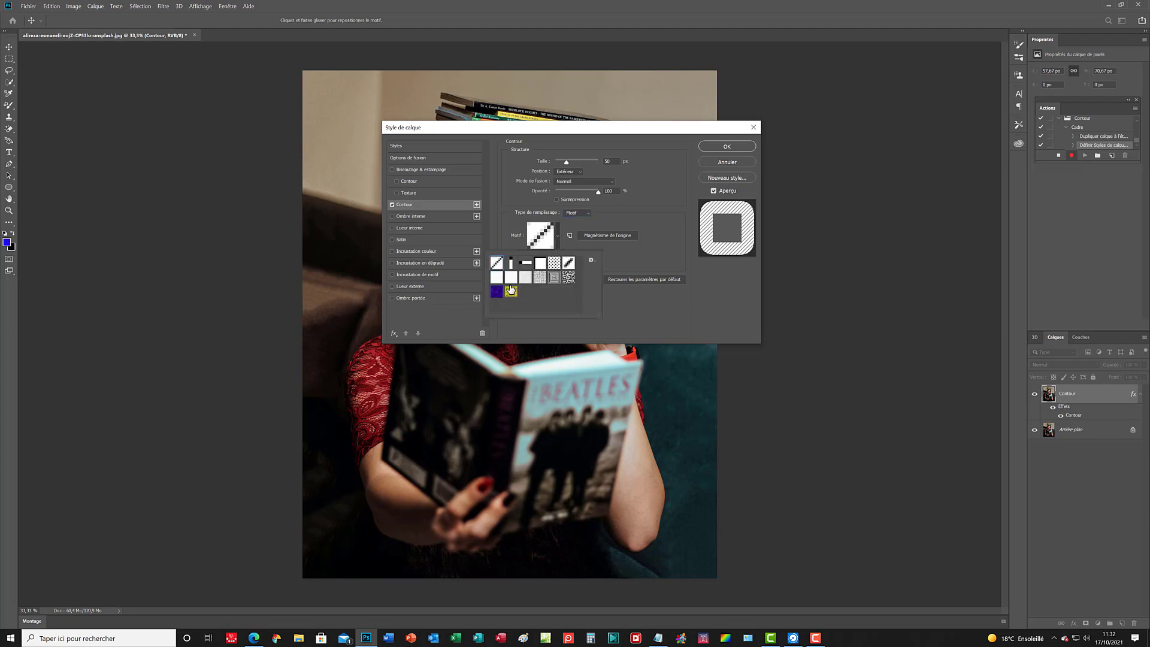
{"action": "left_click", "coordinate": [555, 277]}
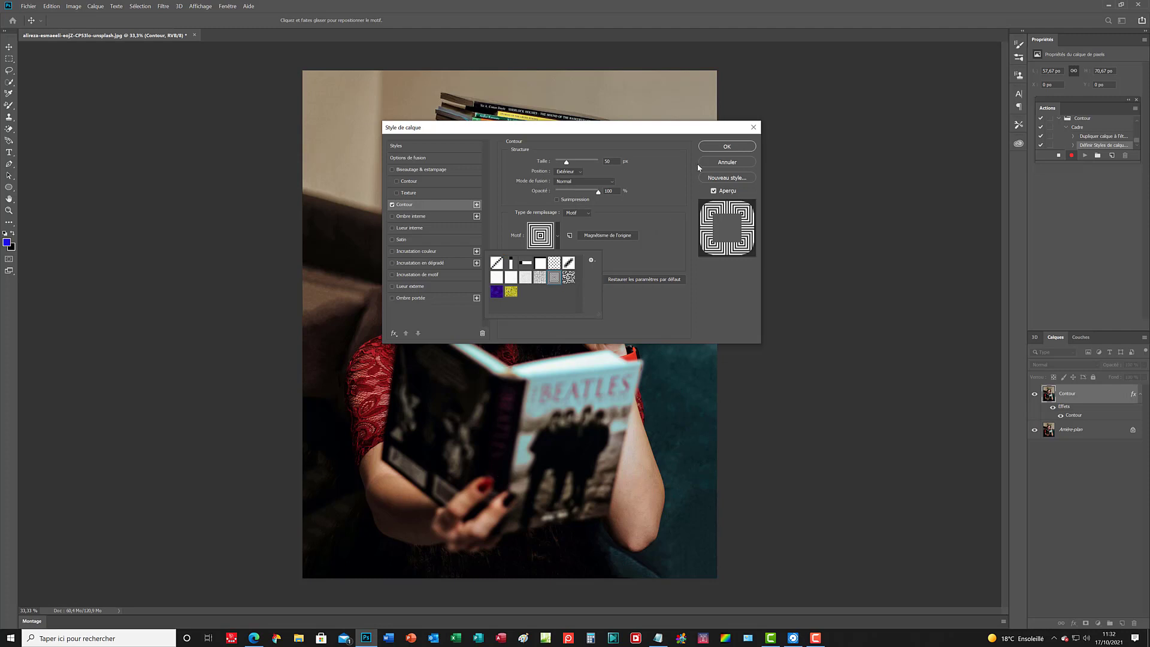
{"action": "left_click", "coordinate": [739, 150]}
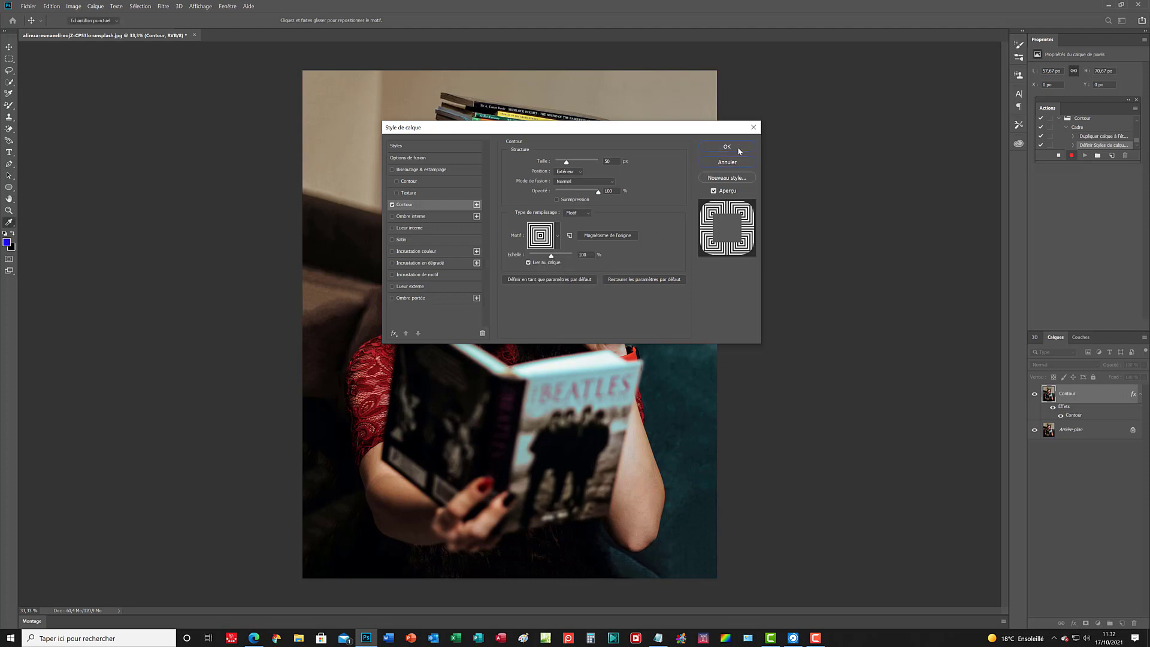
{"action": "left_click", "coordinate": [738, 150]}
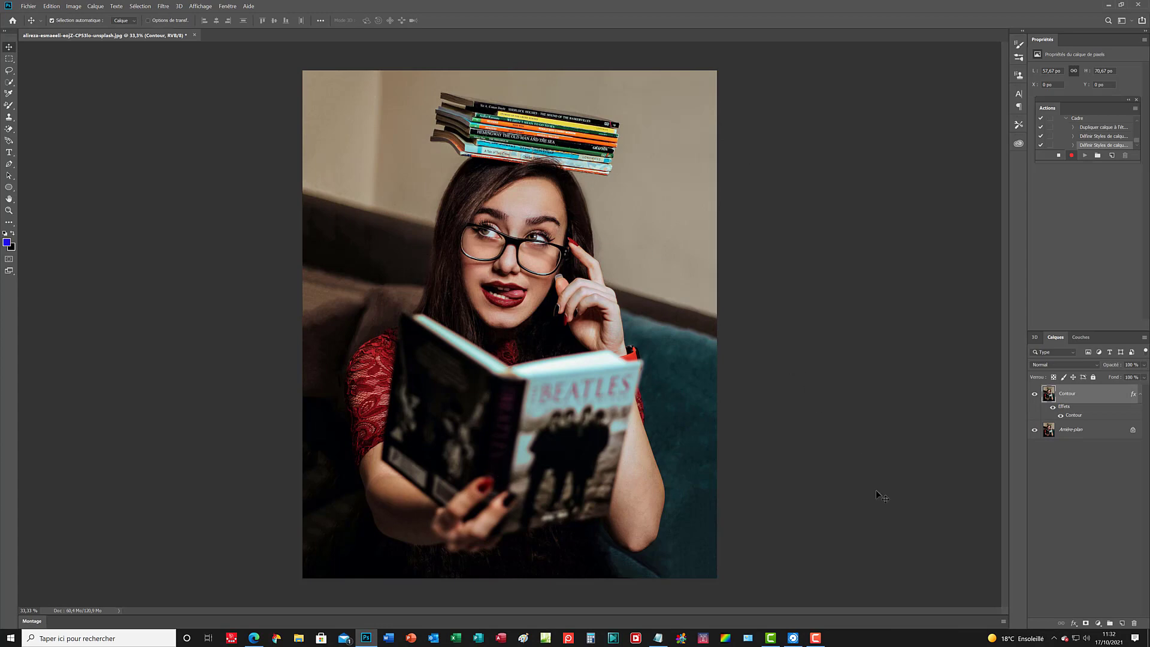
Reopen the Contour layer style and change the stroke's fill type to Couleur with the blue 150aef
{"action": "left_click", "coordinate": [1073, 624]}
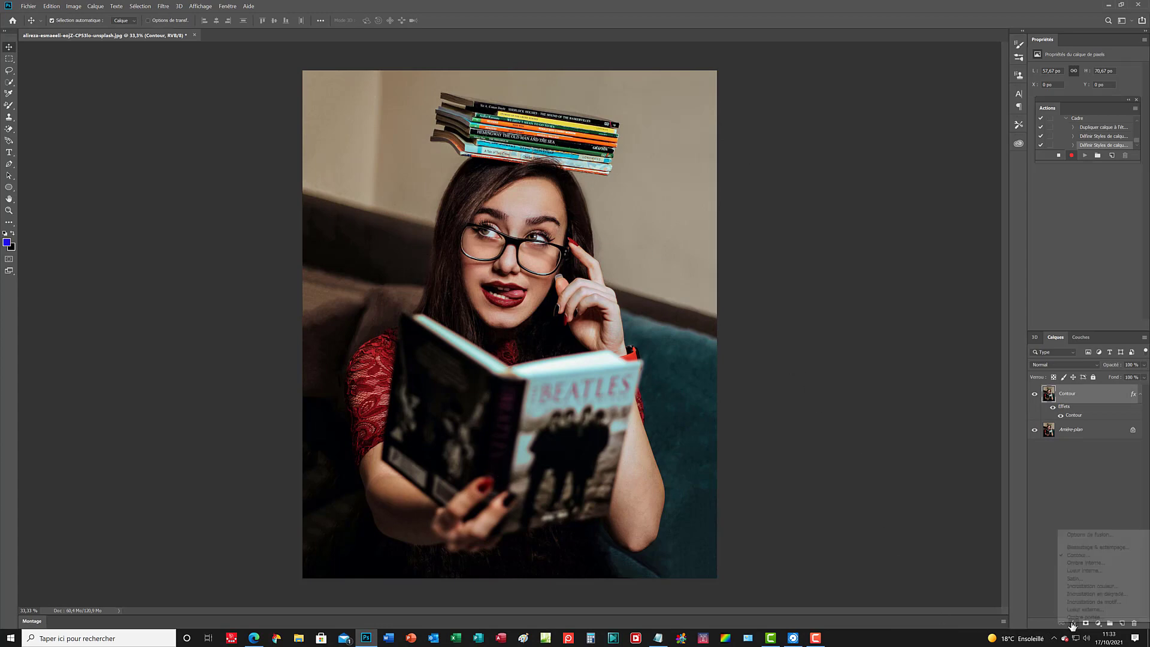
{"action": "left_click", "coordinate": [1079, 556]}
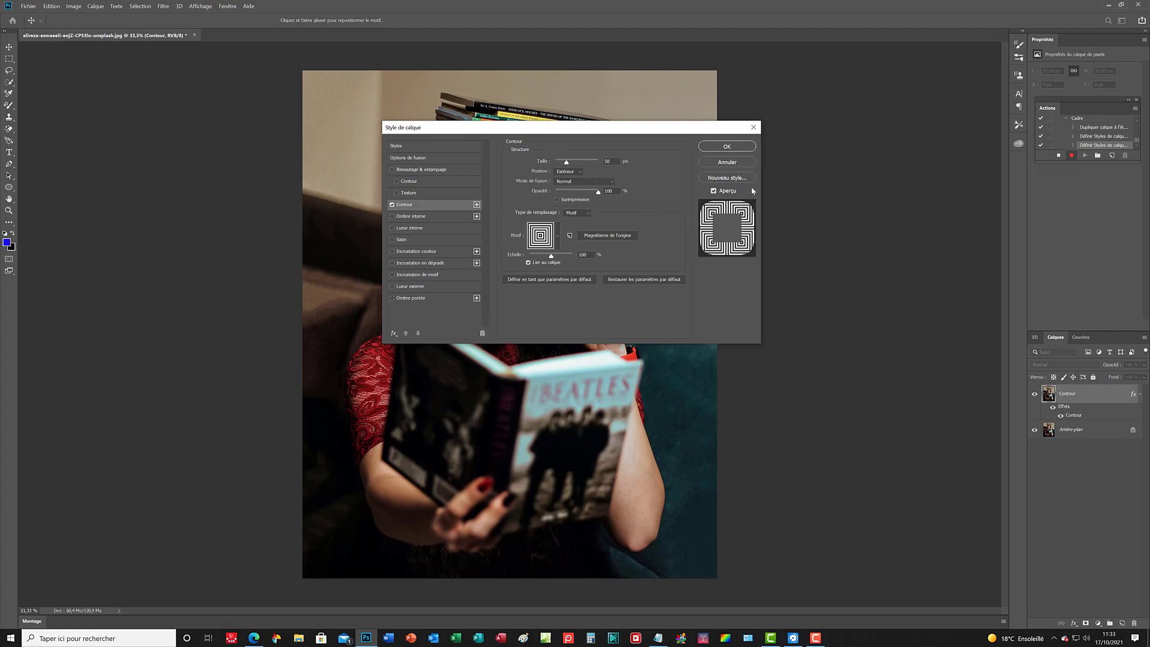
{"action": "left_click", "coordinate": [715, 192]}
{"action": "left_click", "coordinate": [714, 191]}
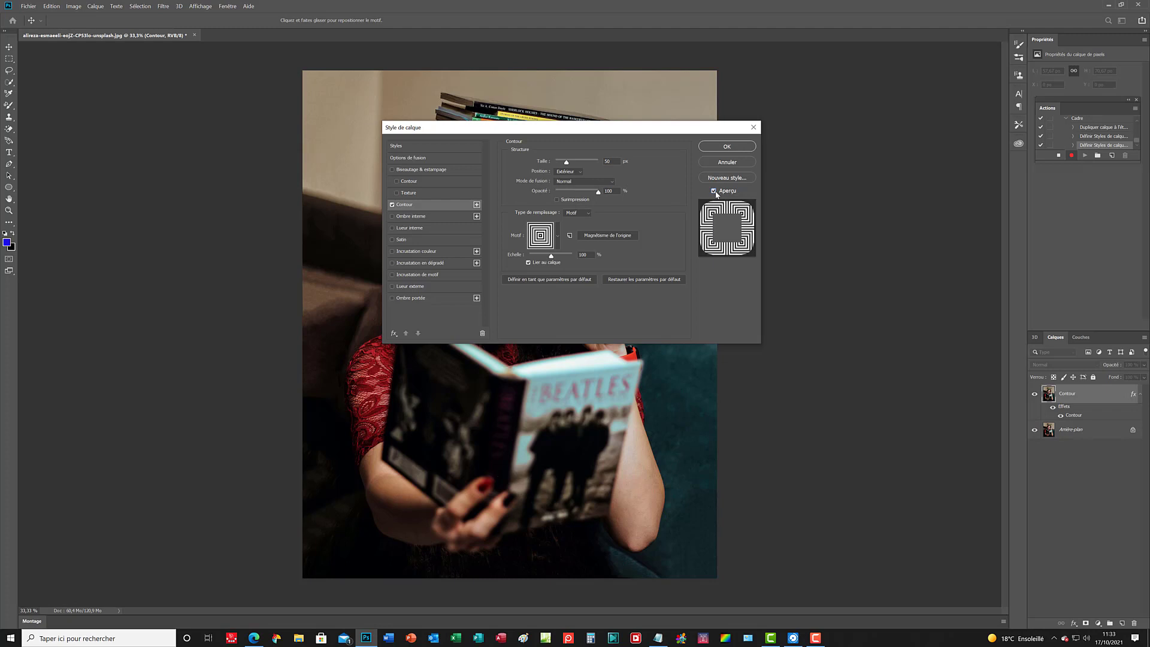
{"action": "left_click", "coordinate": [586, 213]}
{"action": "left_click", "coordinate": [581, 219]}
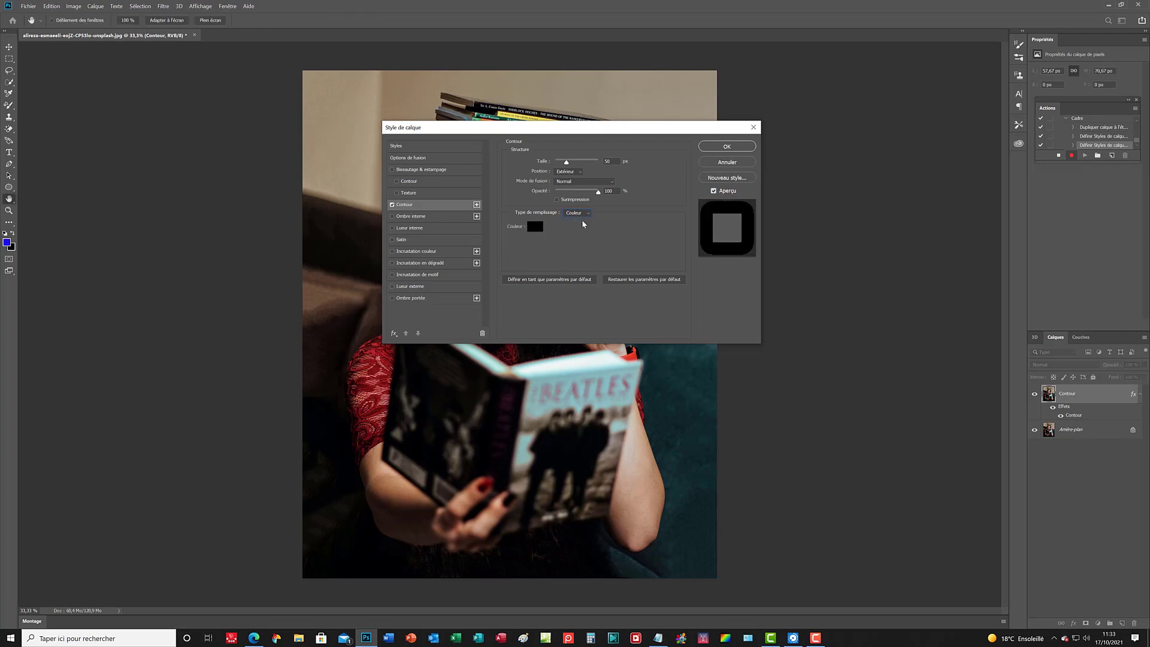
{"action": "left_click", "coordinate": [535, 227]}
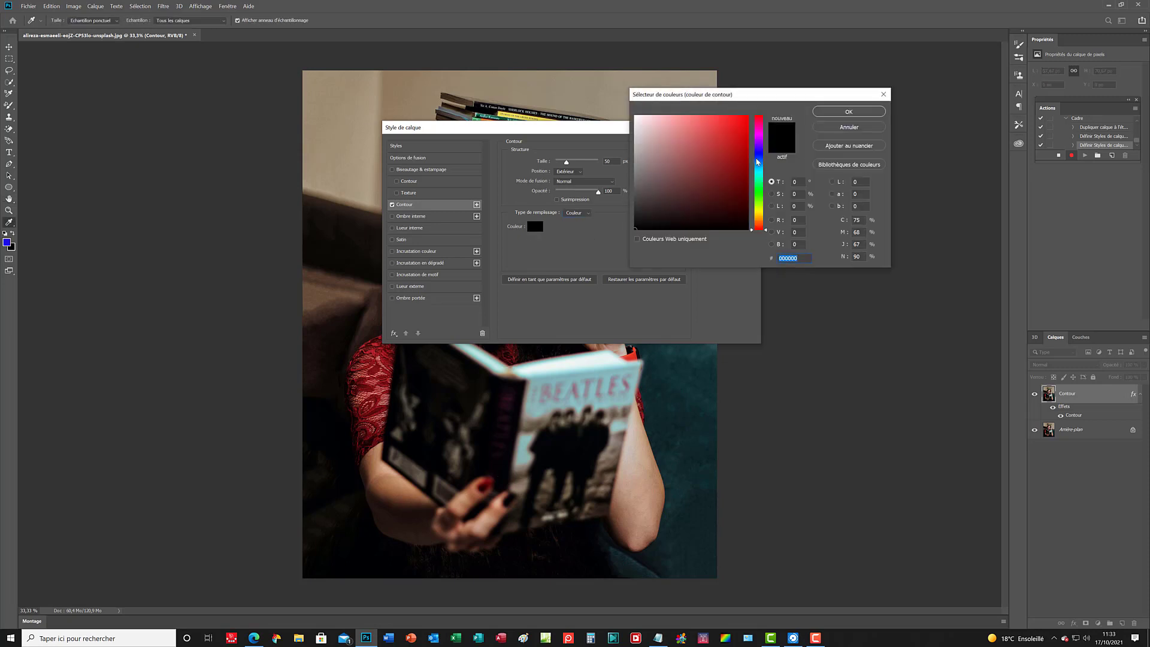
{"action": "left_click", "coordinate": [759, 152]}
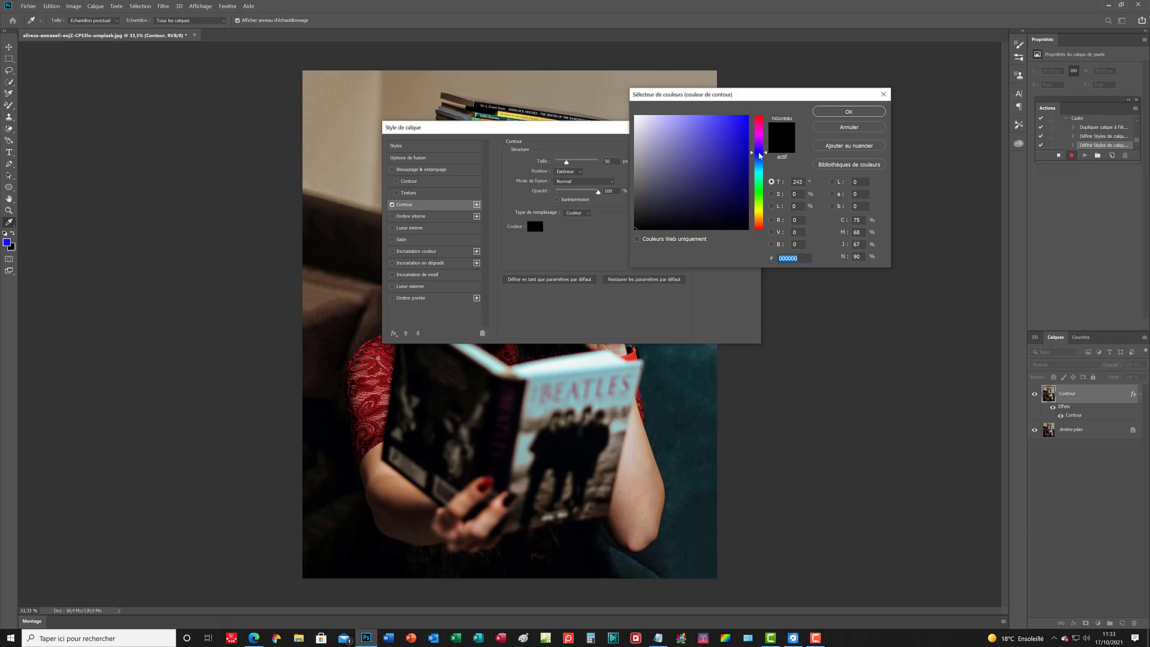
{"action": "left_click", "coordinate": [744, 122]}
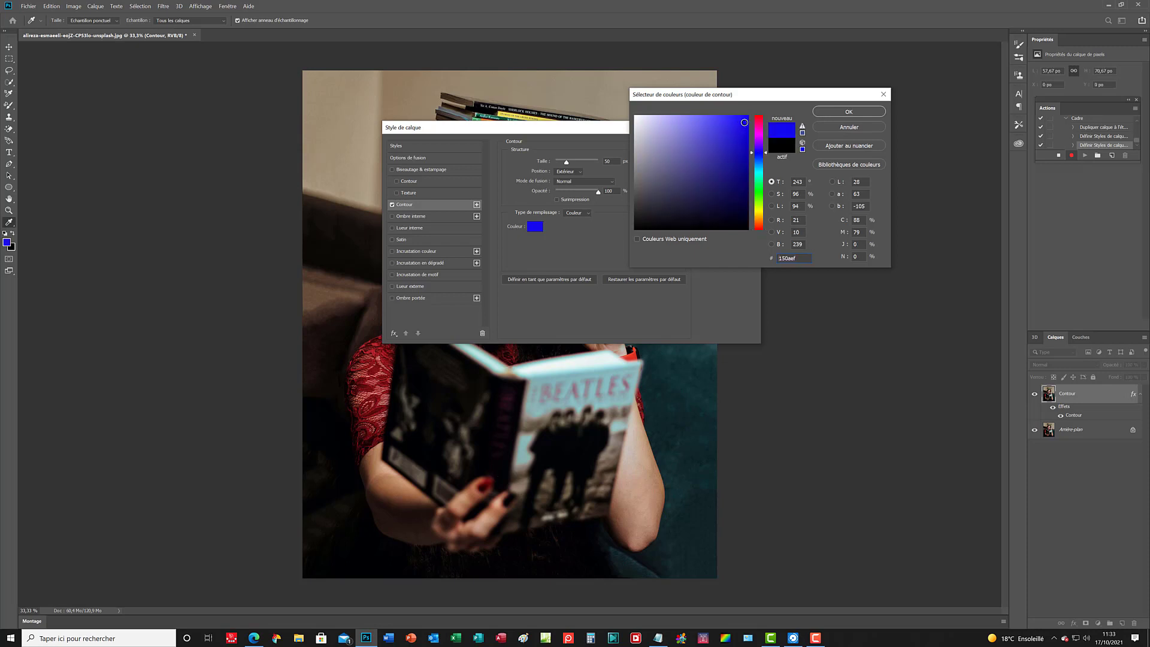
{"action": "left_click", "coordinate": [830, 114]}
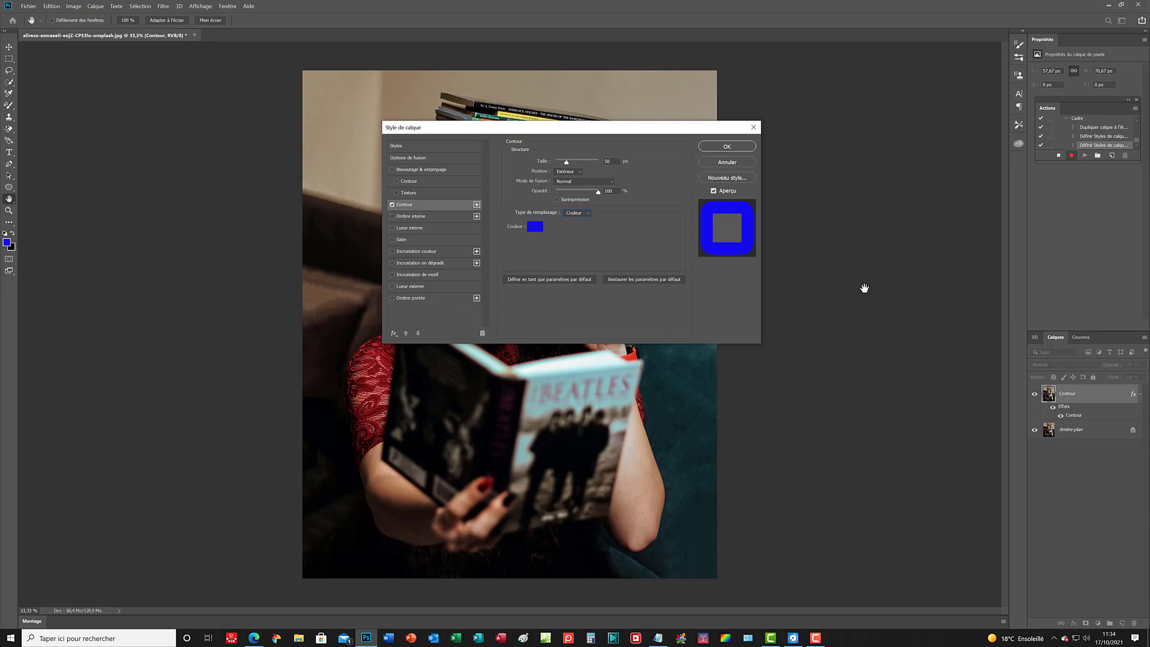
Restore the stroke's default settings and set its colour to dark red 730c0c
{"action": "left_click", "coordinate": [634, 279]}
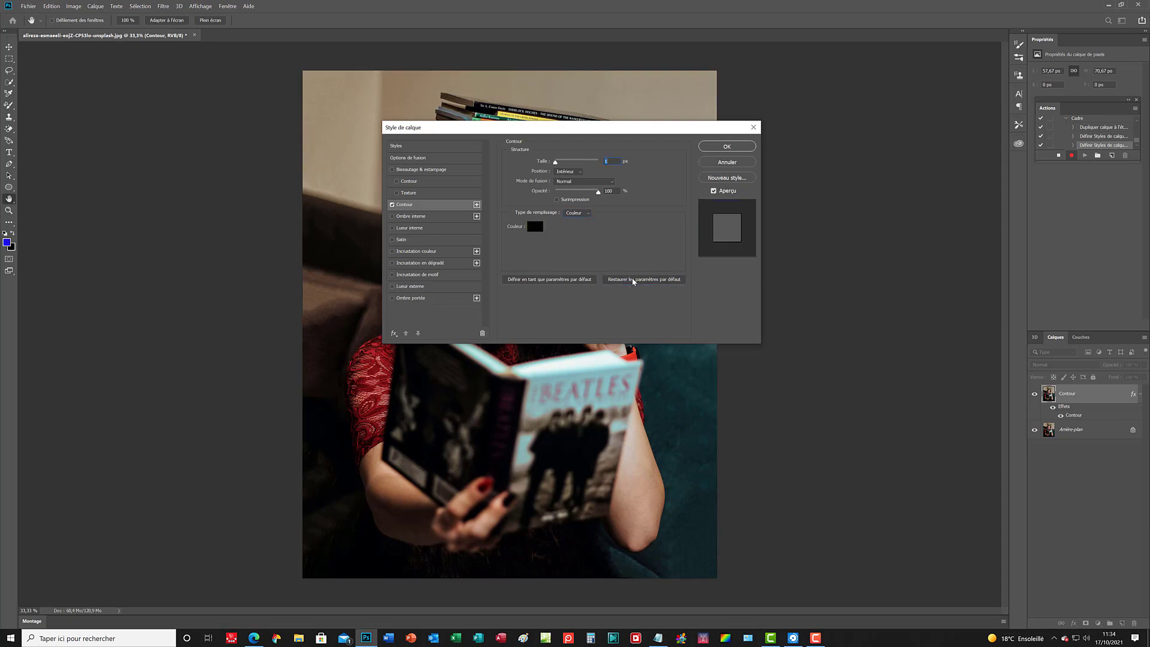
{"action": "left_click", "coordinate": [535, 227]}
{"action": "left_click_drag", "start_coordinate": [727, 192], "coordinate": [738, 178]}
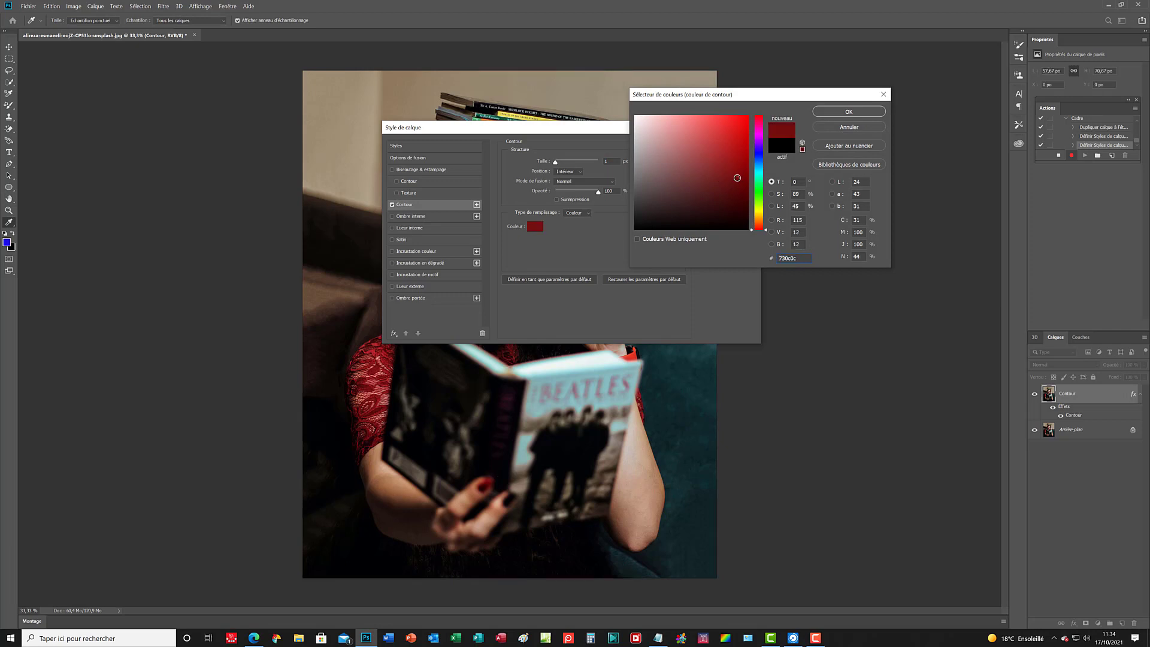
{"action": "left_click", "coordinate": [850, 113]}
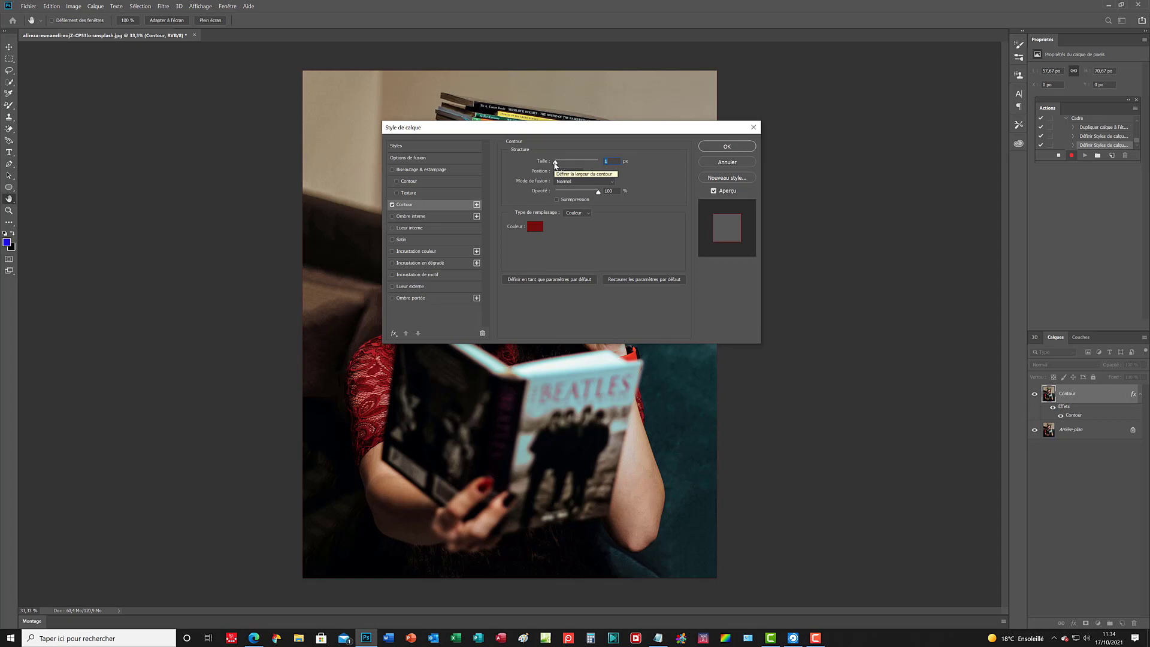
Set the stroke size to 50 px
{"action": "left_click_drag", "start_coordinate": [556, 163], "coordinate": [570, 163]}
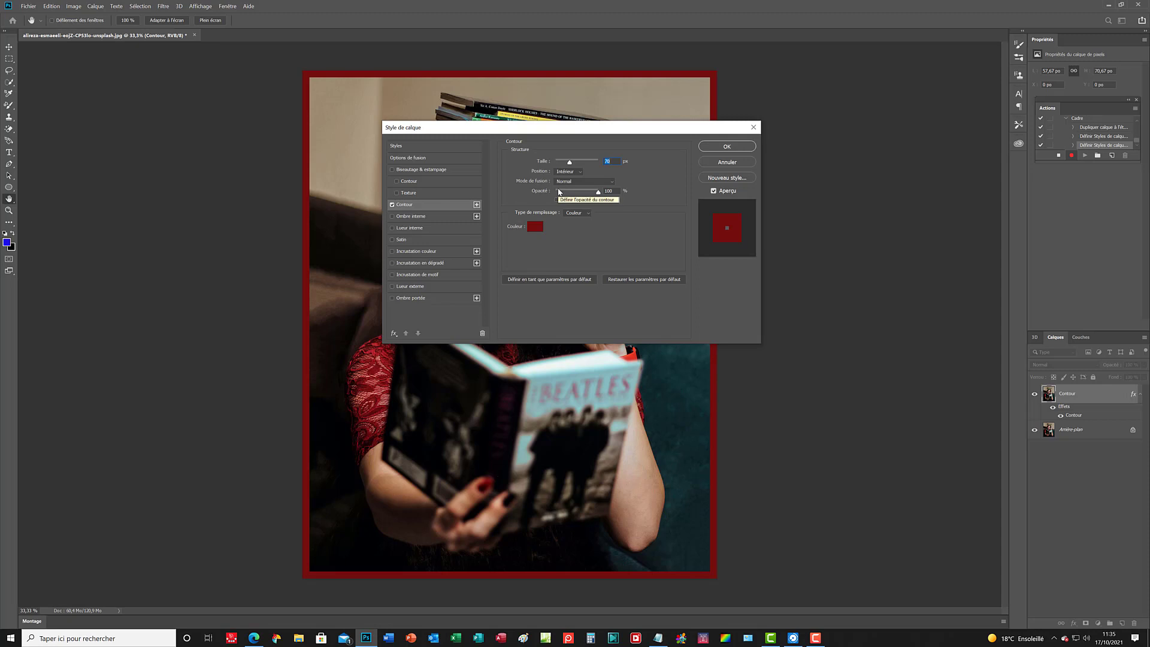
{"action": "key", "text": "BackSpace"}
{"action": "type", "text": "50"}
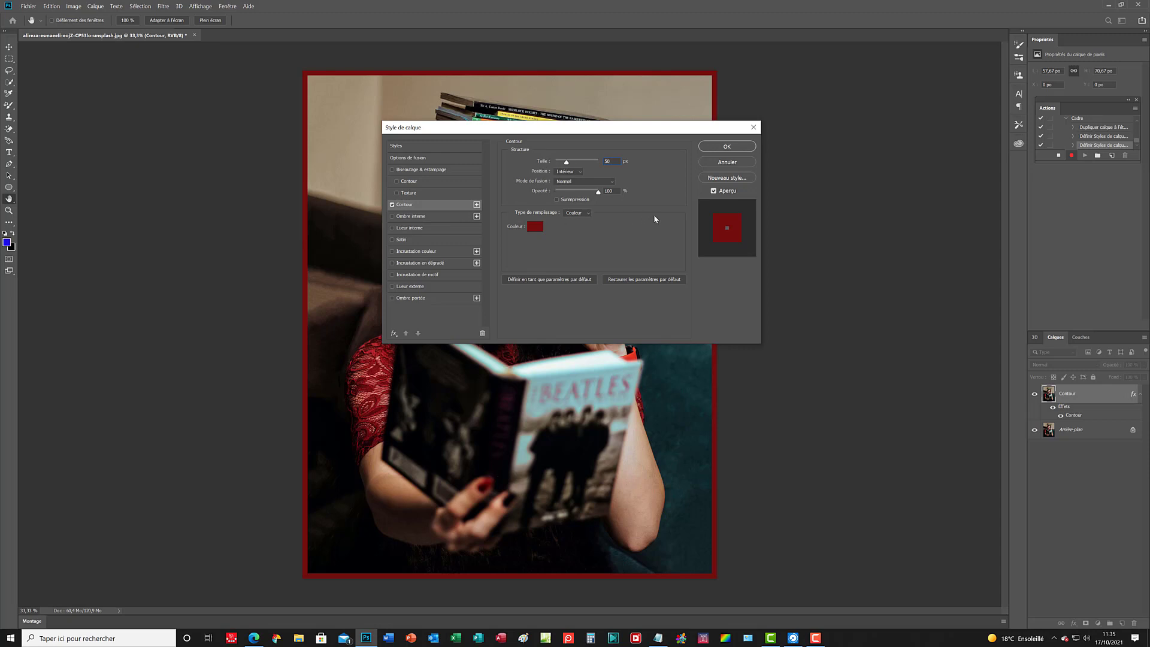
Change the stroke colour to dark purple 360353, apply the layer style and stop recording the action
{"action": "left_click", "coordinate": [538, 230]}
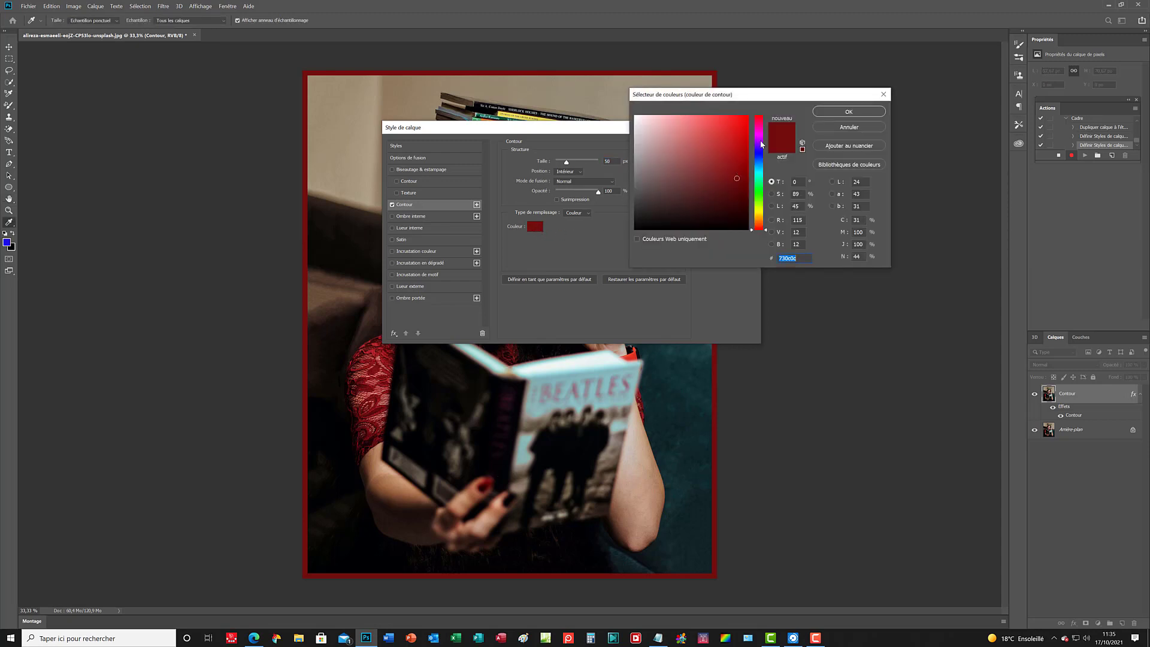
{"action": "left_click", "coordinate": [762, 144]}
{"action": "left_click", "coordinate": [745, 192]}
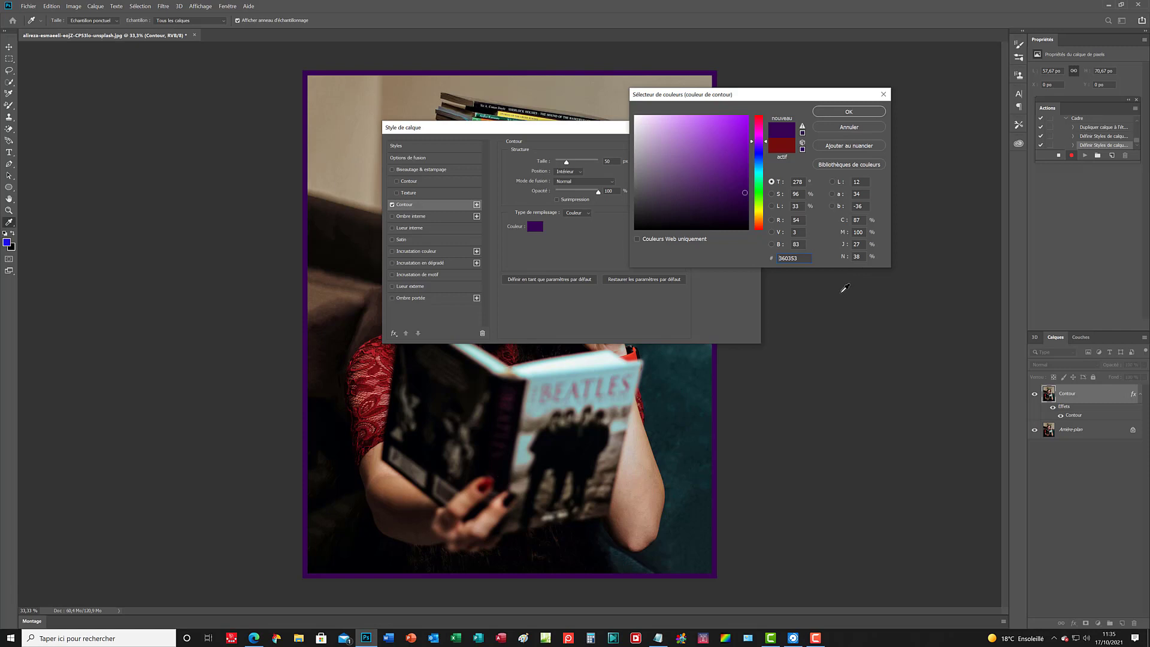
{"action": "left_click", "coordinate": [843, 112]}
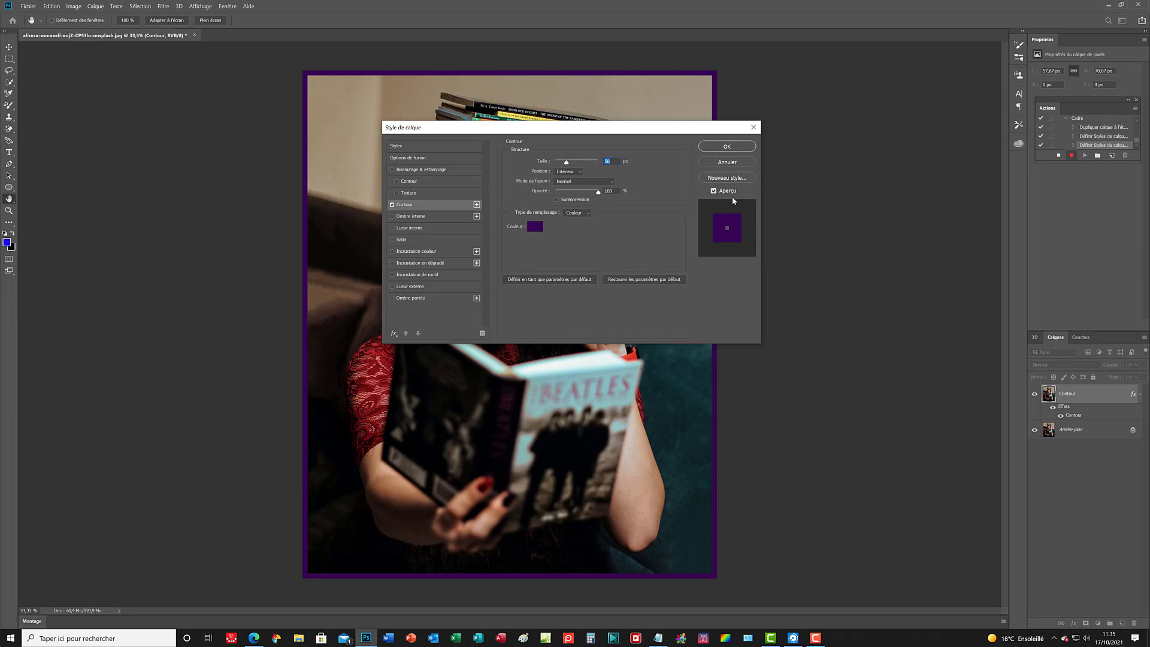
{"action": "left_click", "coordinate": [735, 146]}
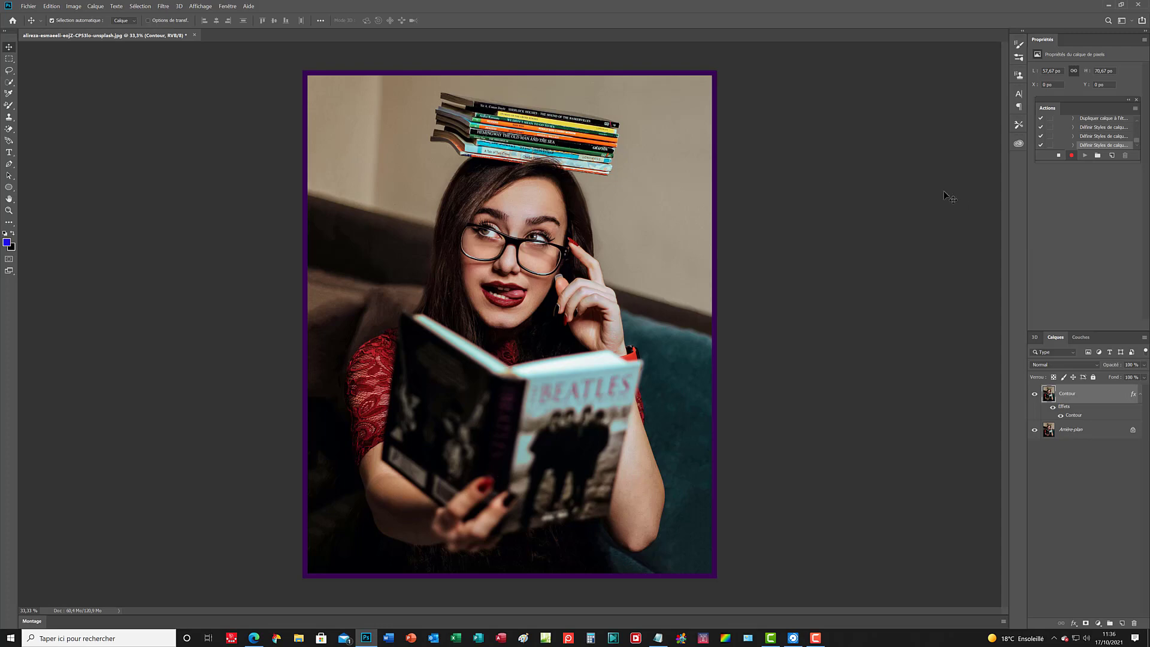
{"action": "left_click", "coordinate": [1059, 156]}
Delete the Contour layer so that only the Arrière-plan layer is left
{"action": "right_click", "coordinate": [1075, 398]}
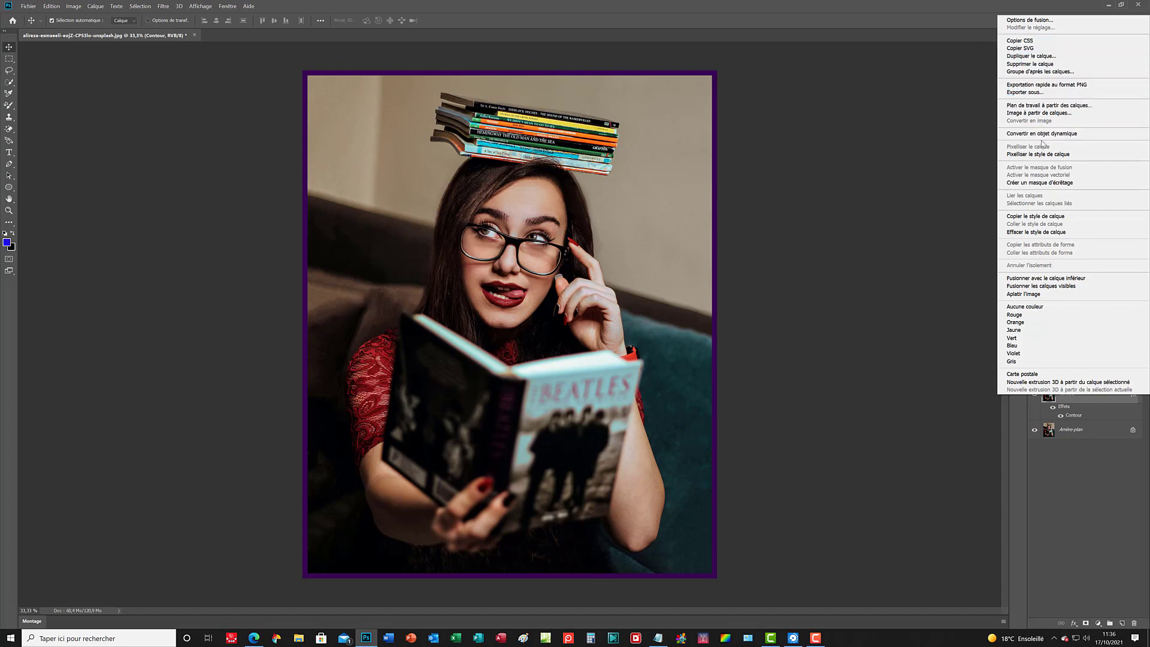
{"action": "left_click", "coordinate": [981, 279]}
{"action": "right_click", "coordinate": [1105, 400]}
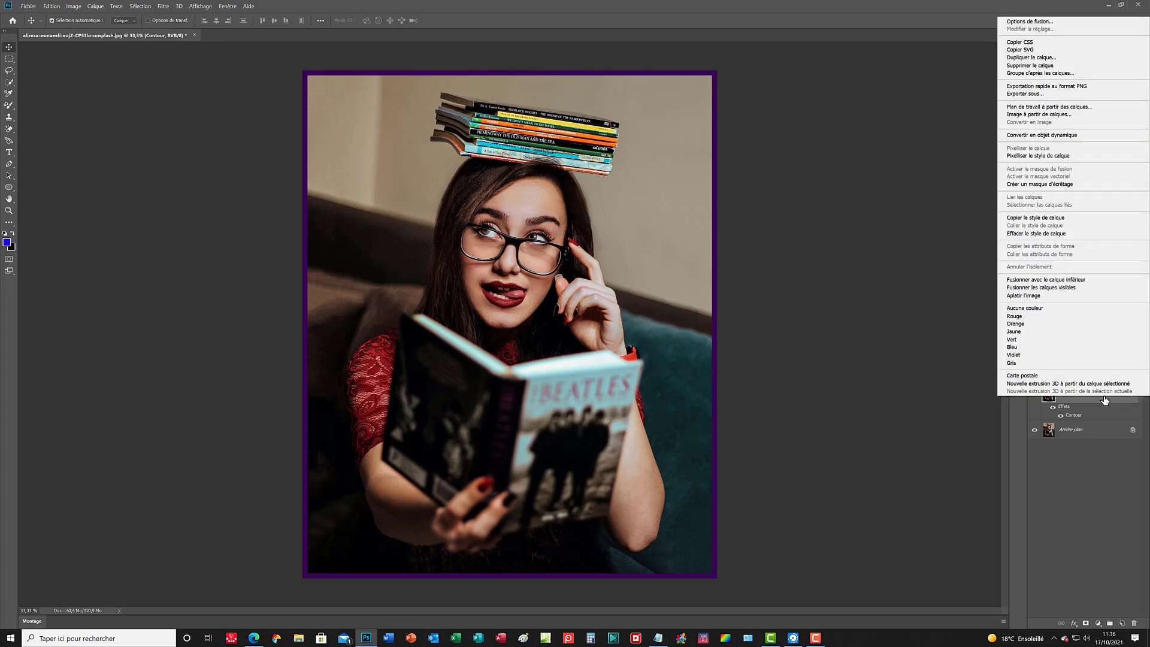
{"action": "left_click", "coordinate": [1045, 66]}
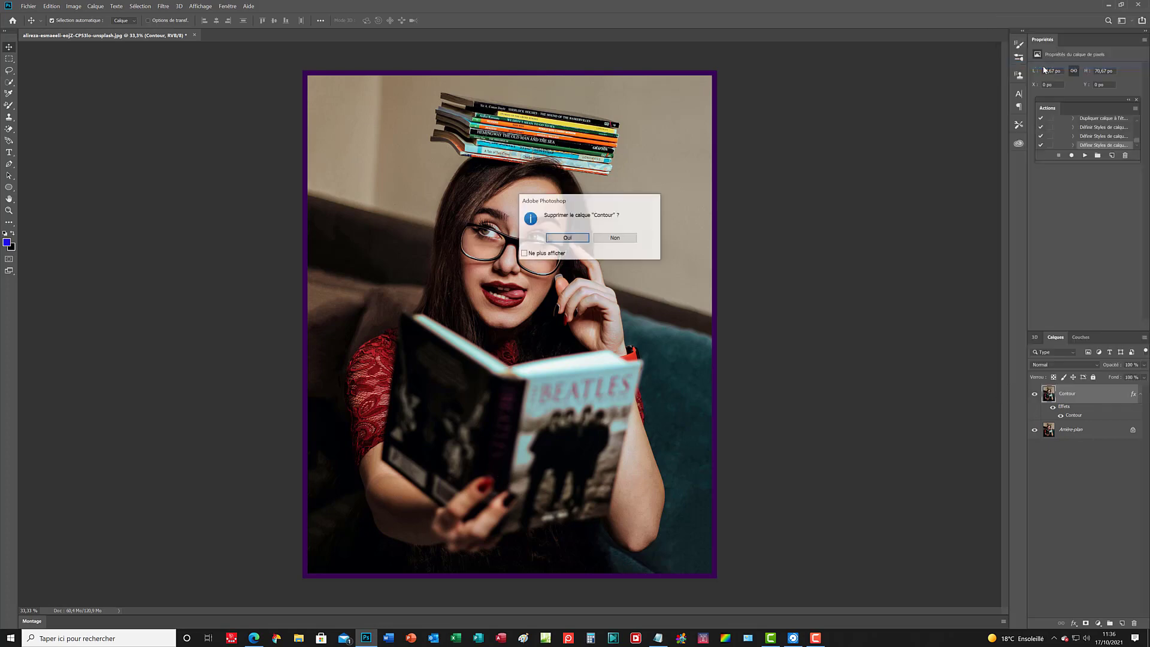
{"action": "left_click", "coordinate": [578, 238]}
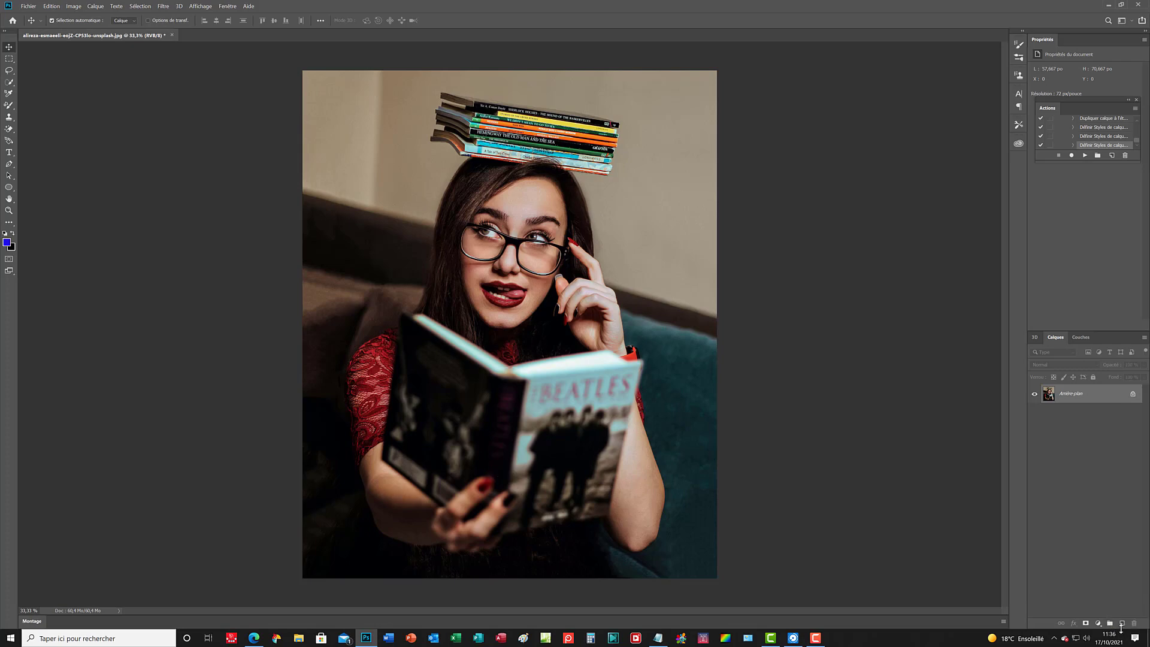
Add a new empty layer above Arrière-plan and rename it Encadrement
{"action": "left_click", "coordinate": [1122, 625]}
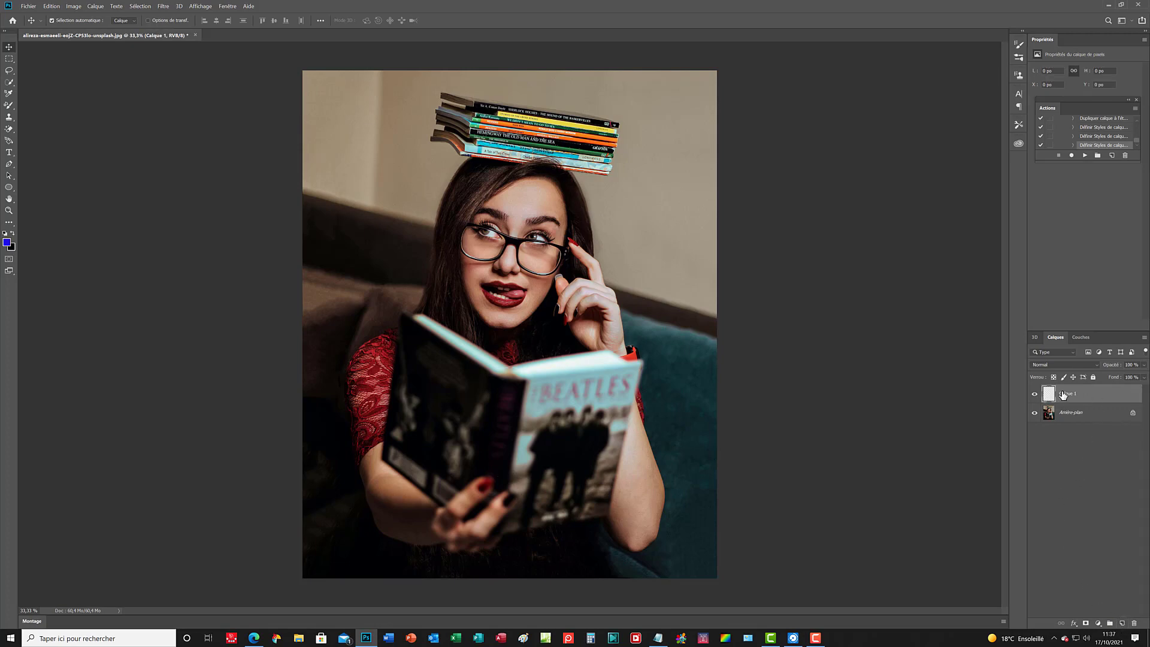
{"action": "right_click", "coordinate": [1062, 396]}
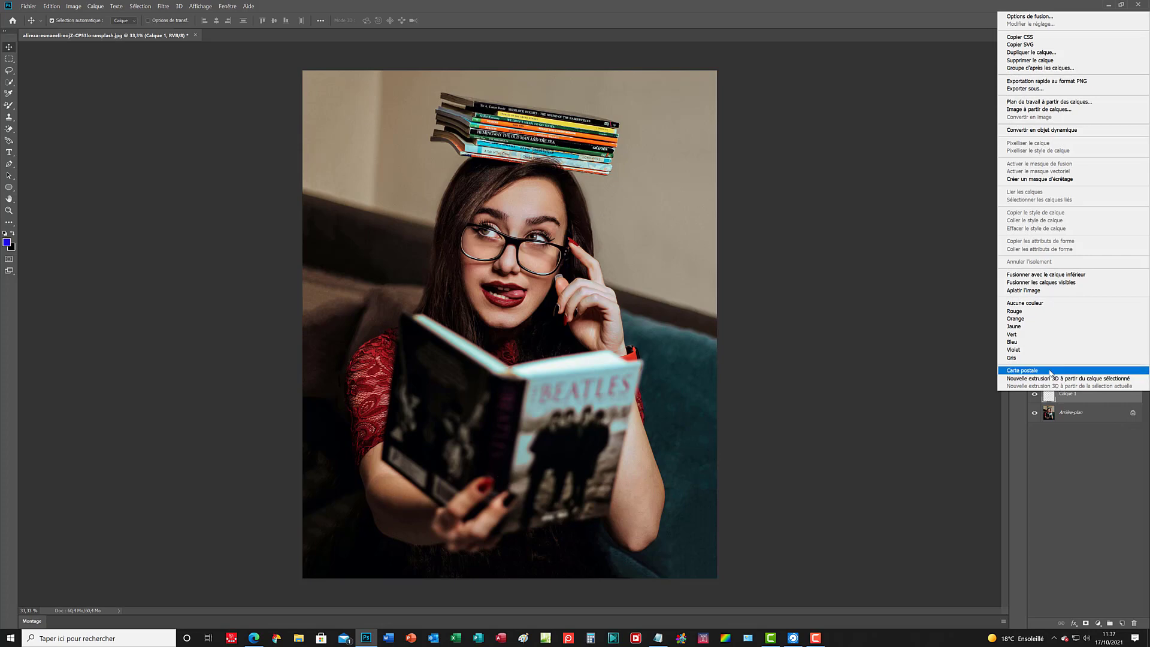
{"action": "left_click", "coordinate": [1049, 502]}
{"action": "double_click", "coordinate": [1072, 396]}
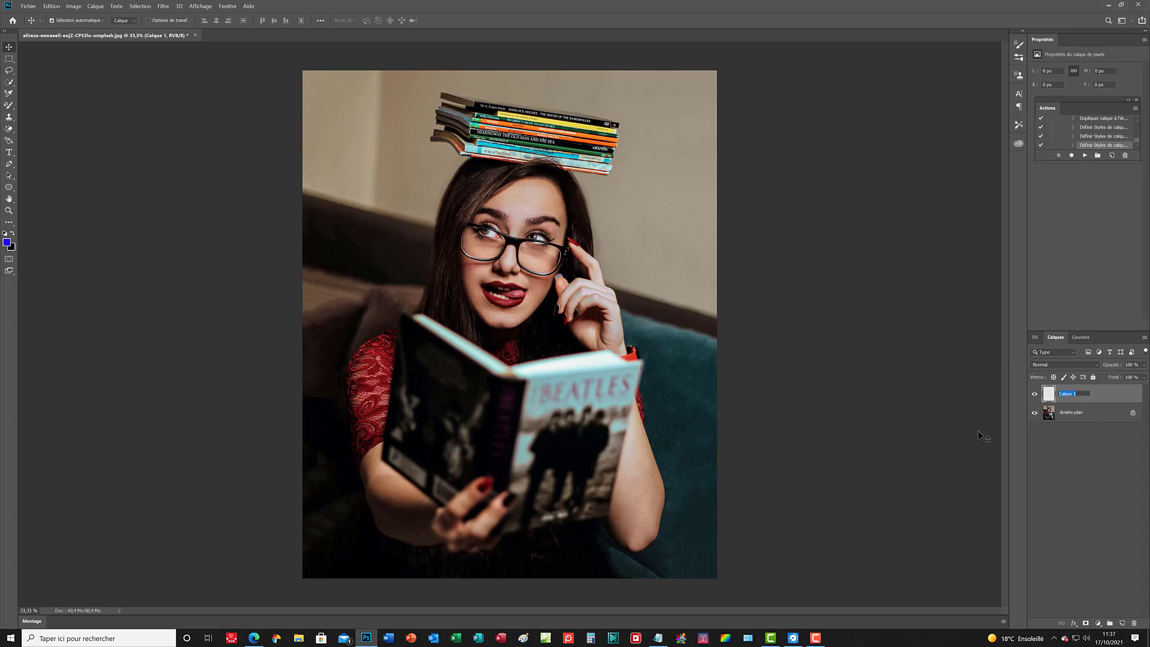
{"action": "type", "text": "Encadrement"}
{"action": "left_click", "coordinate": [1059, 550]}
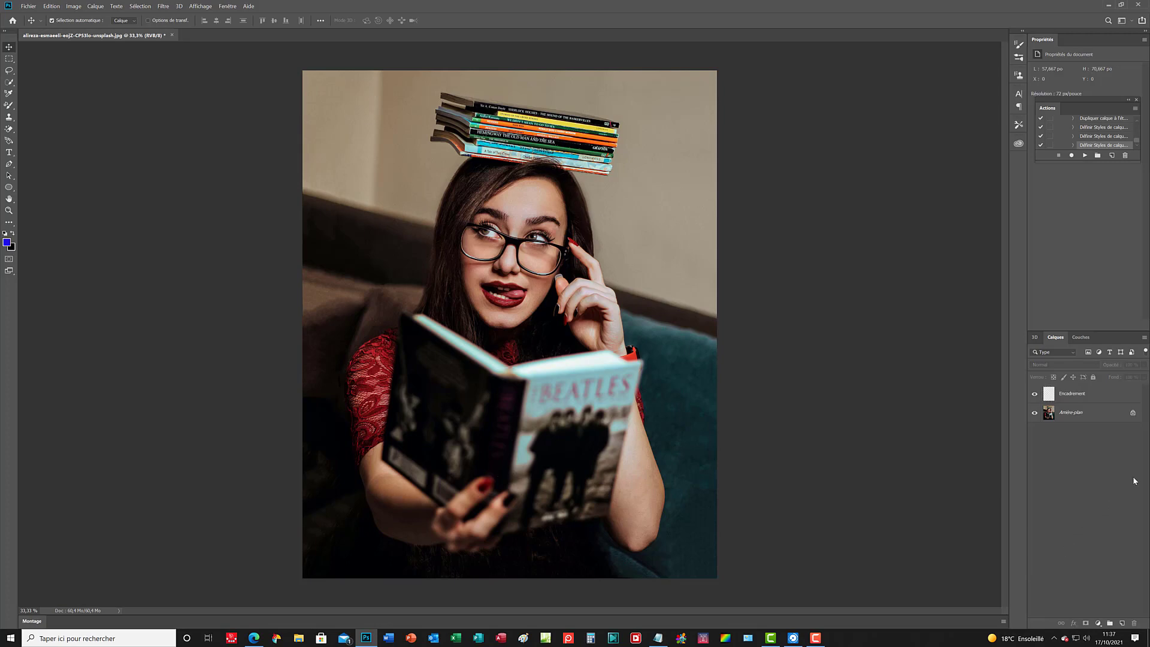
Try the recorded action on the empty Encadrement layer and delete that layer
{"action": "left_click", "coordinate": [1097, 395]}
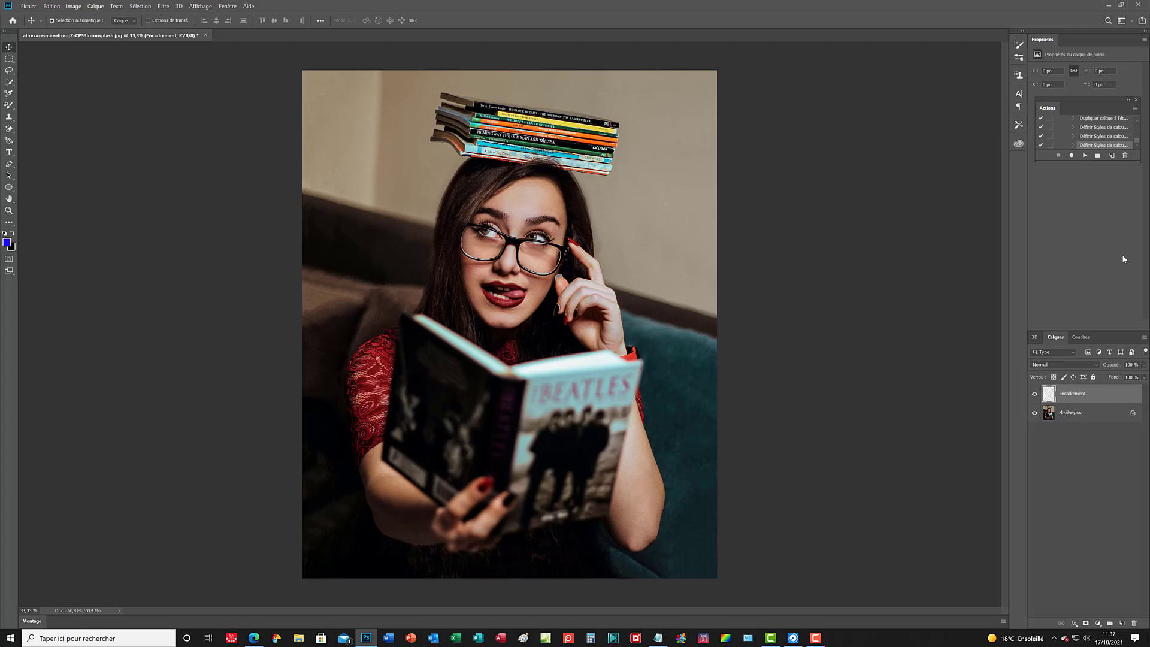
{"action": "left_click", "coordinate": [1083, 157]}
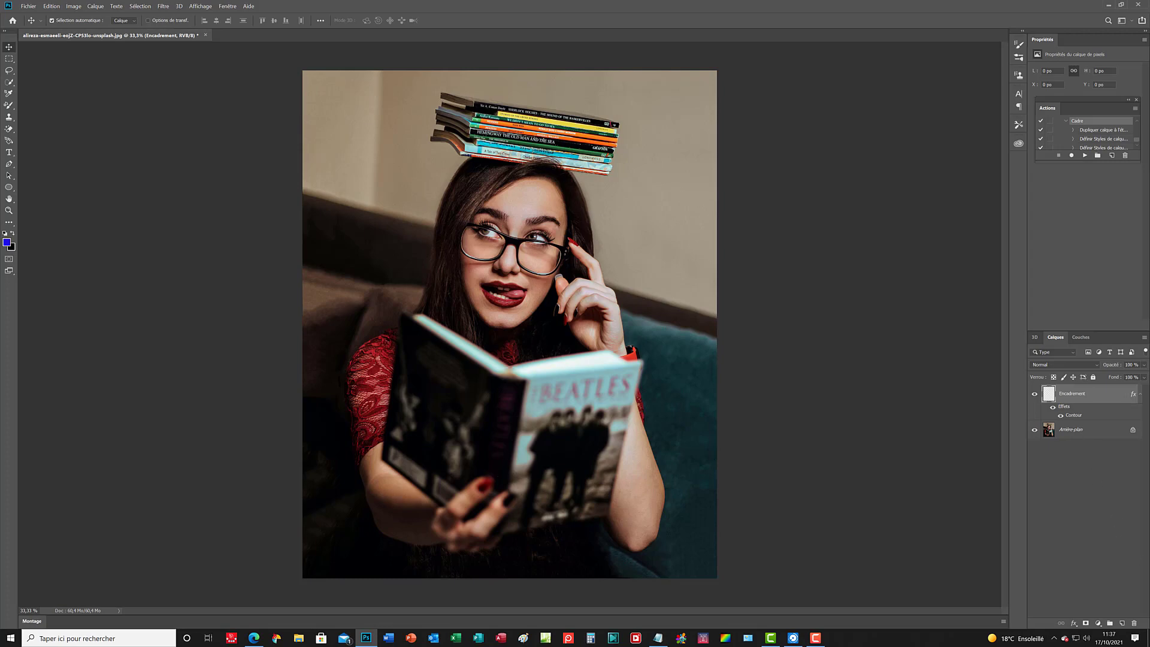
{"action": "right_click", "coordinate": [1085, 400]}
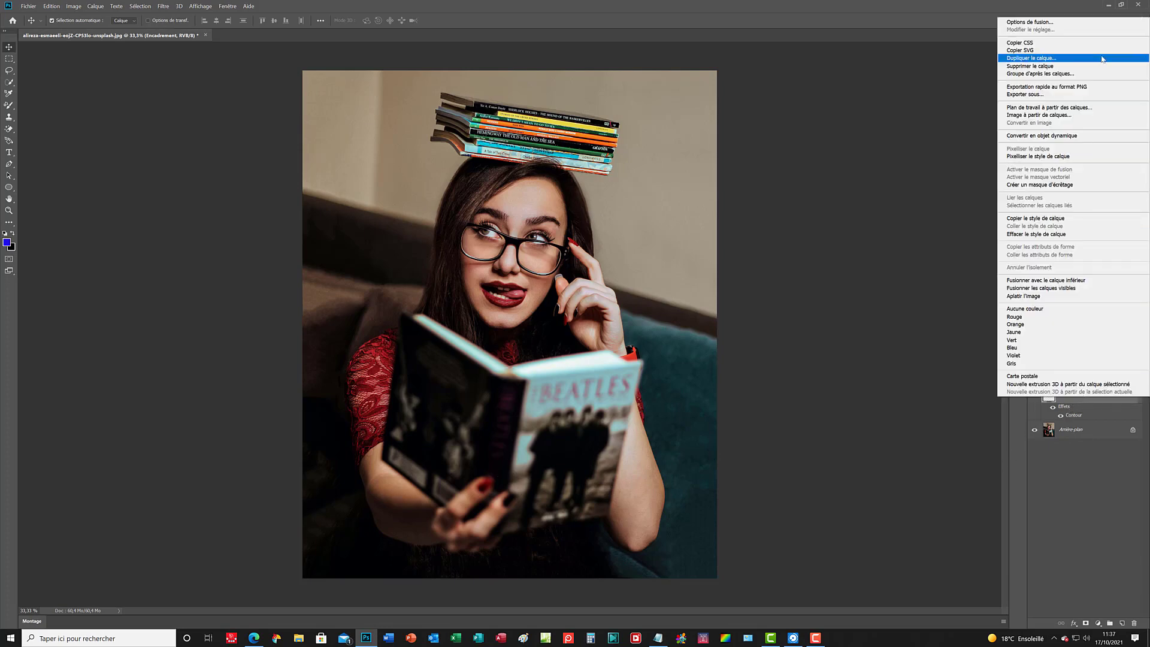
{"action": "left_click", "coordinate": [1030, 67]}
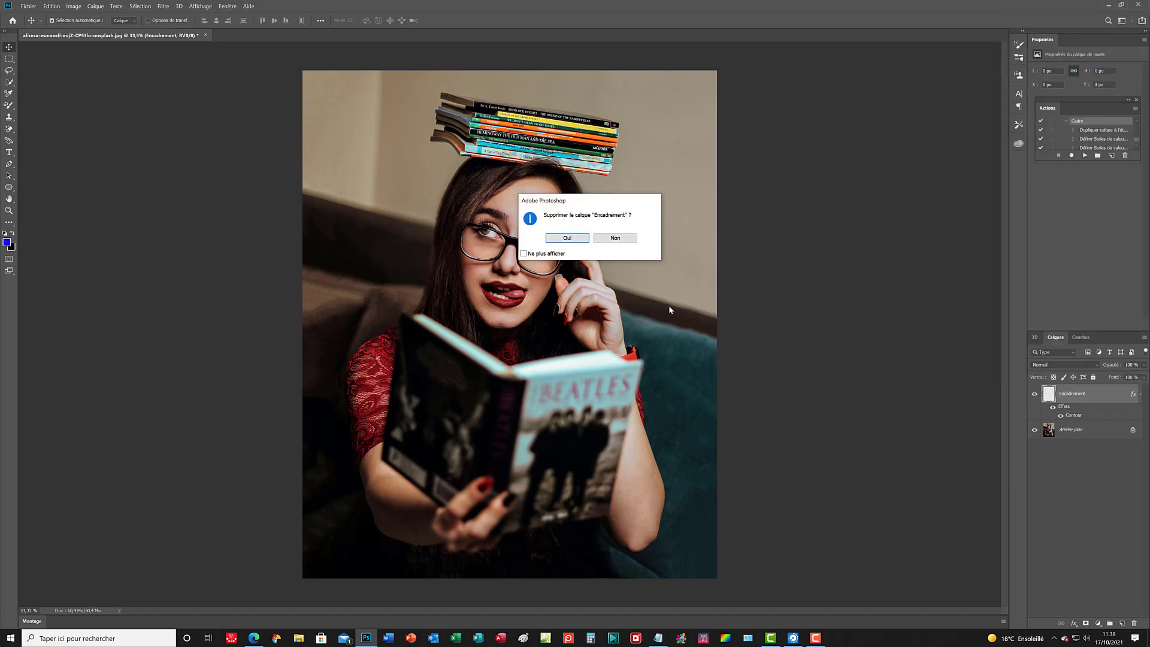
{"action": "left_click", "coordinate": [567, 238]}
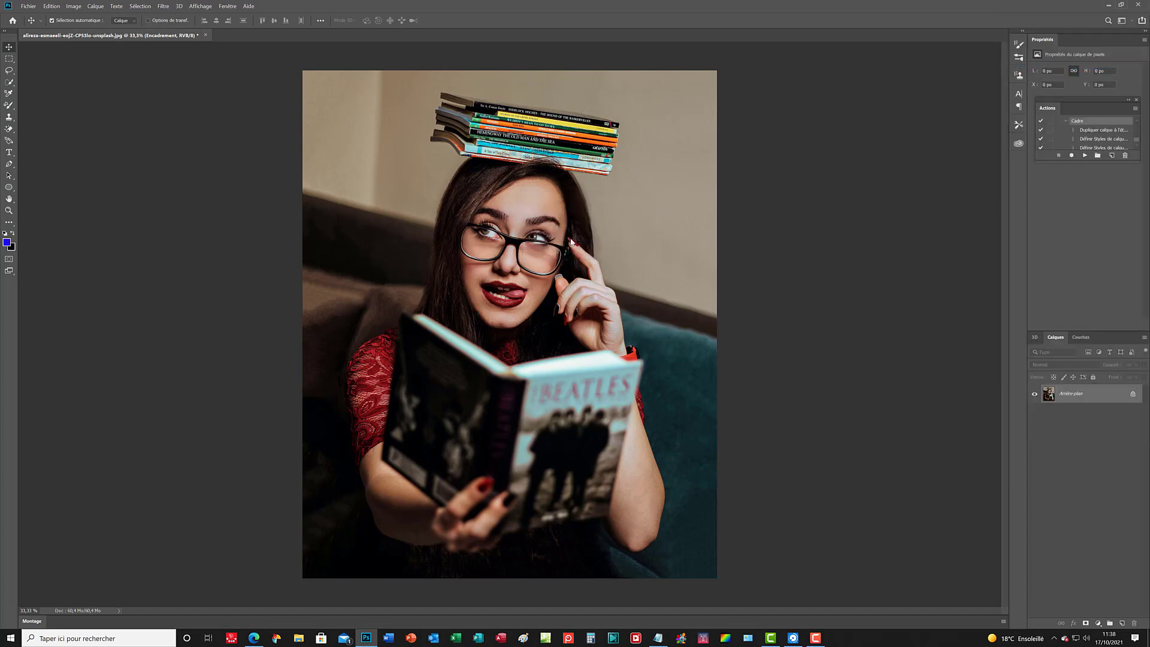
Duplicate the Arrière-plan layer as Encadrement and play the Cadre action on the copy
{"action": "right_click", "coordinate": [1092, 400]}
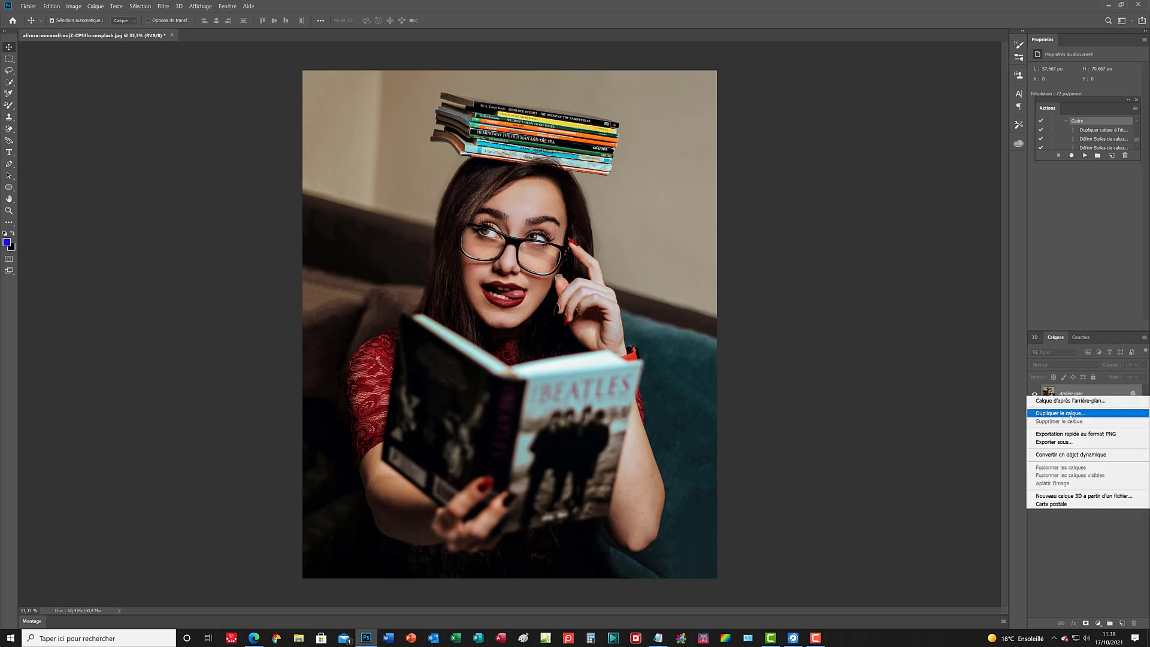
{"action": "left_click", "coordinate": [1071, 415]}
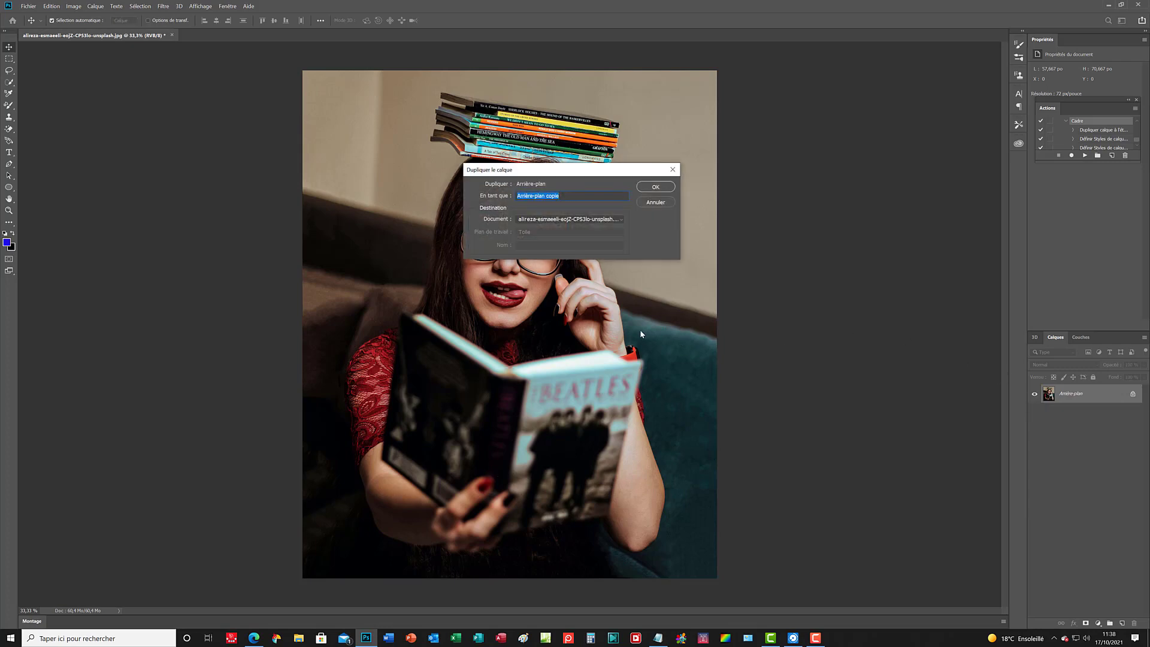
{"action": "type", "text": "Encadrement"}
{"action": "left_click", "coordinate": [655, 188]}
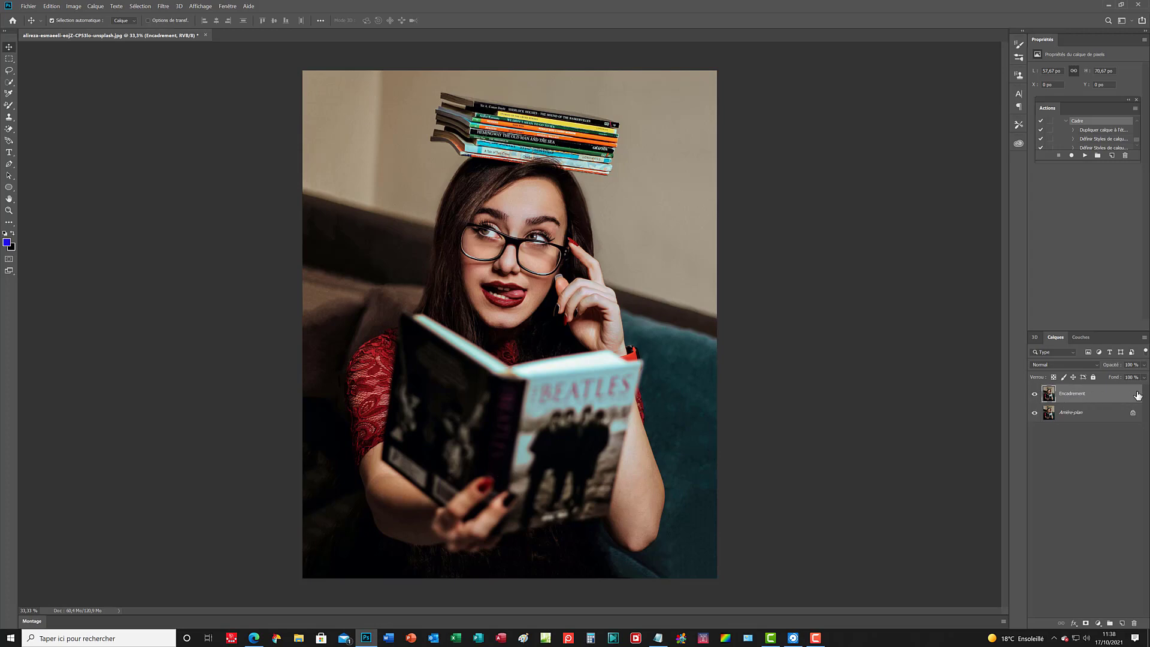
{"action": "left_click", "coordinate": [1111, 419]}
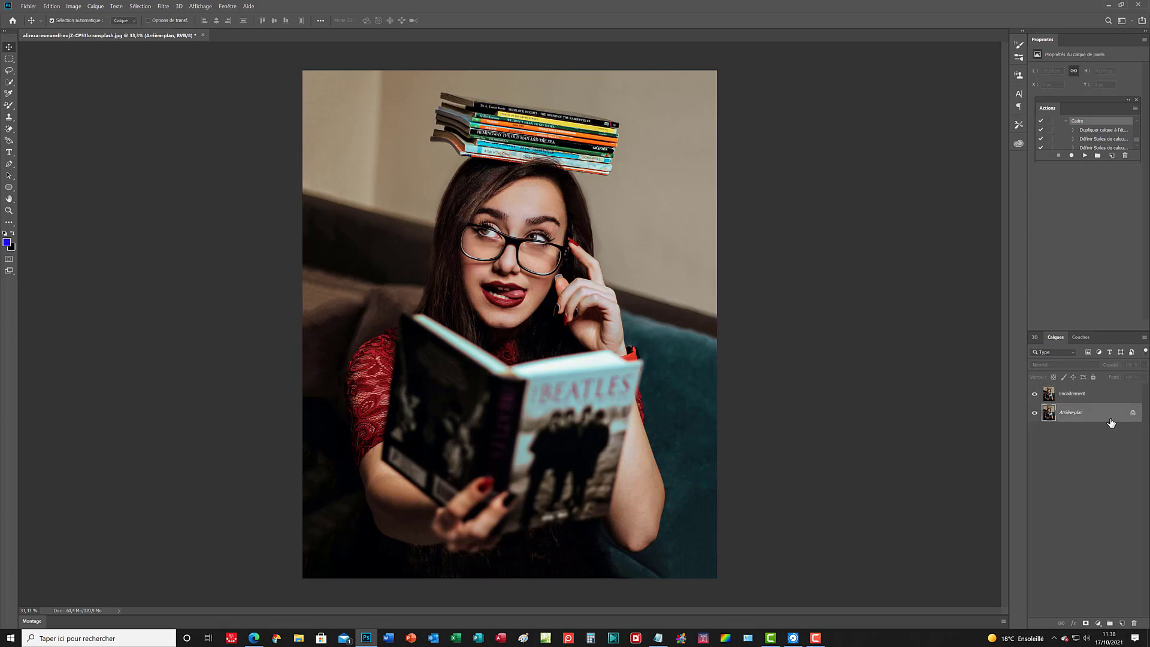
{"action": "left_click", "coordinate": [1094, 394]}
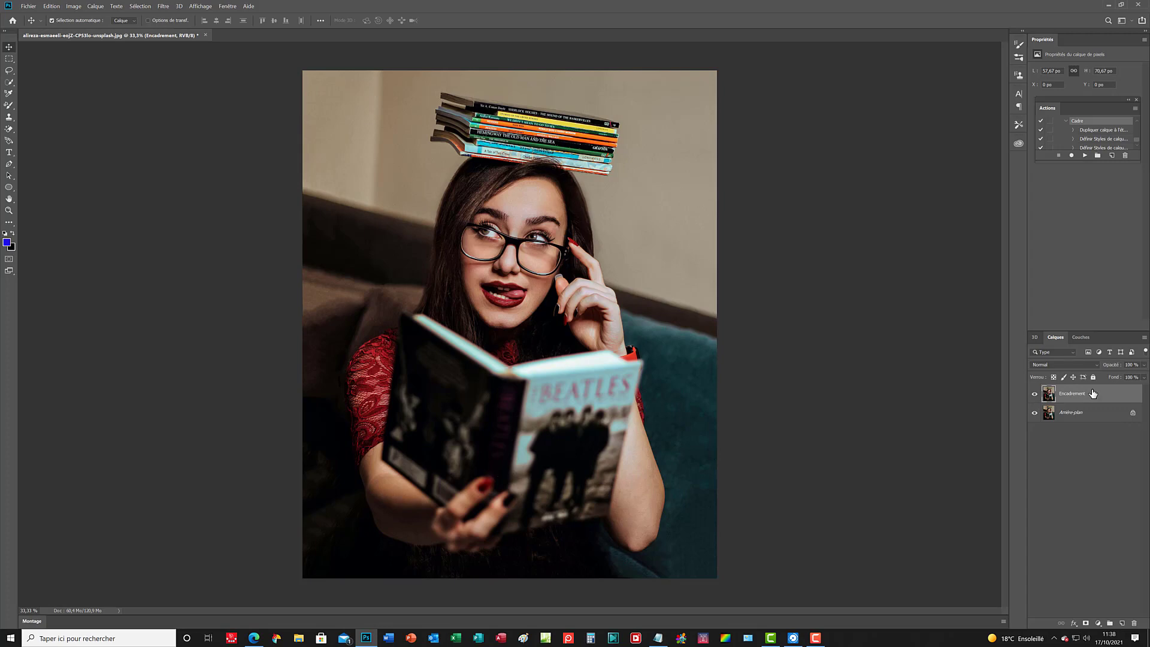
{"action": "left_click", "coordinate": [1085, 155]}
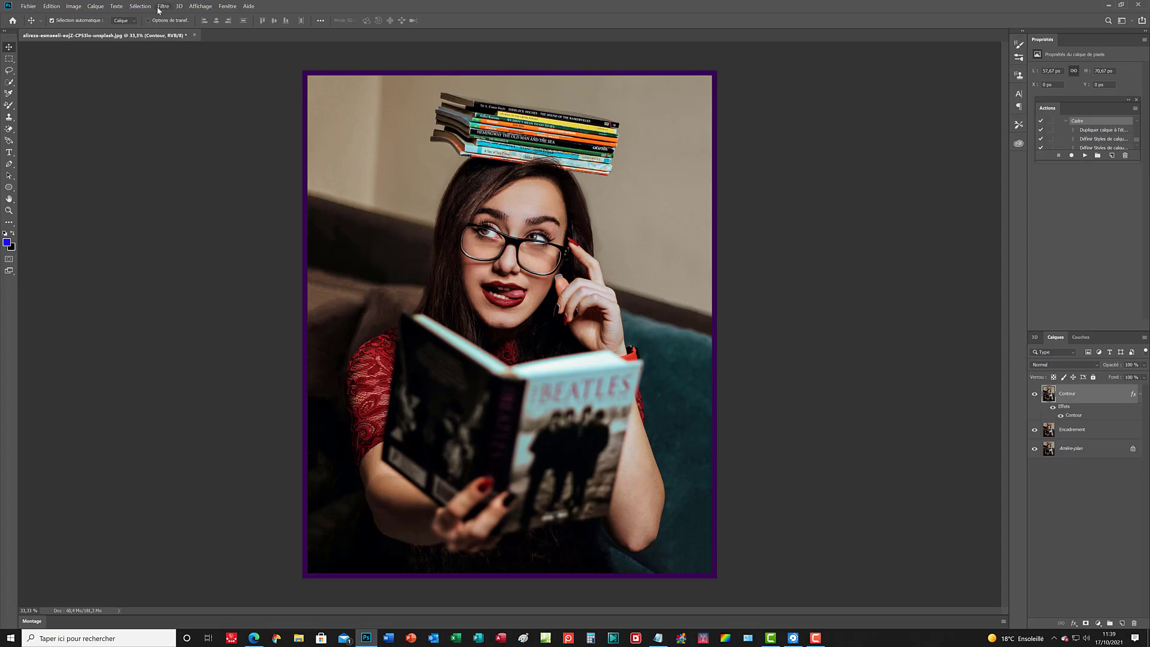
Close the portrait without saving it and open the photo 20180422_162944 from the script folder
{"action": "left_click", "coordinate": [195, 36]}
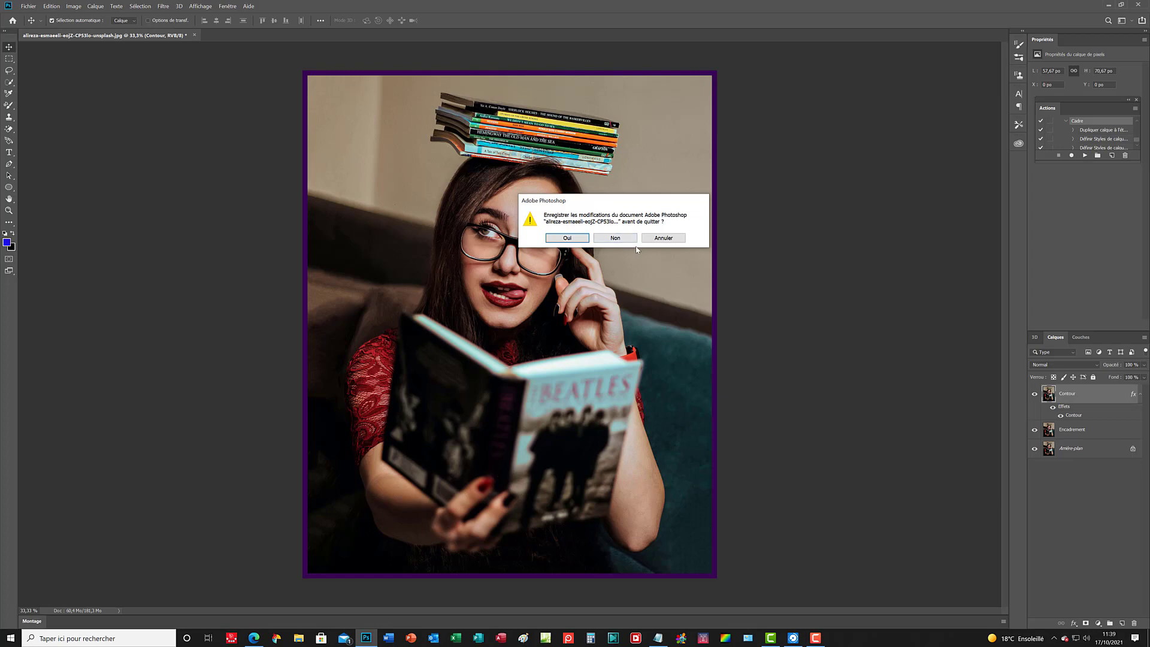
{"action": "left_click", "coordinate": [615, 238]}
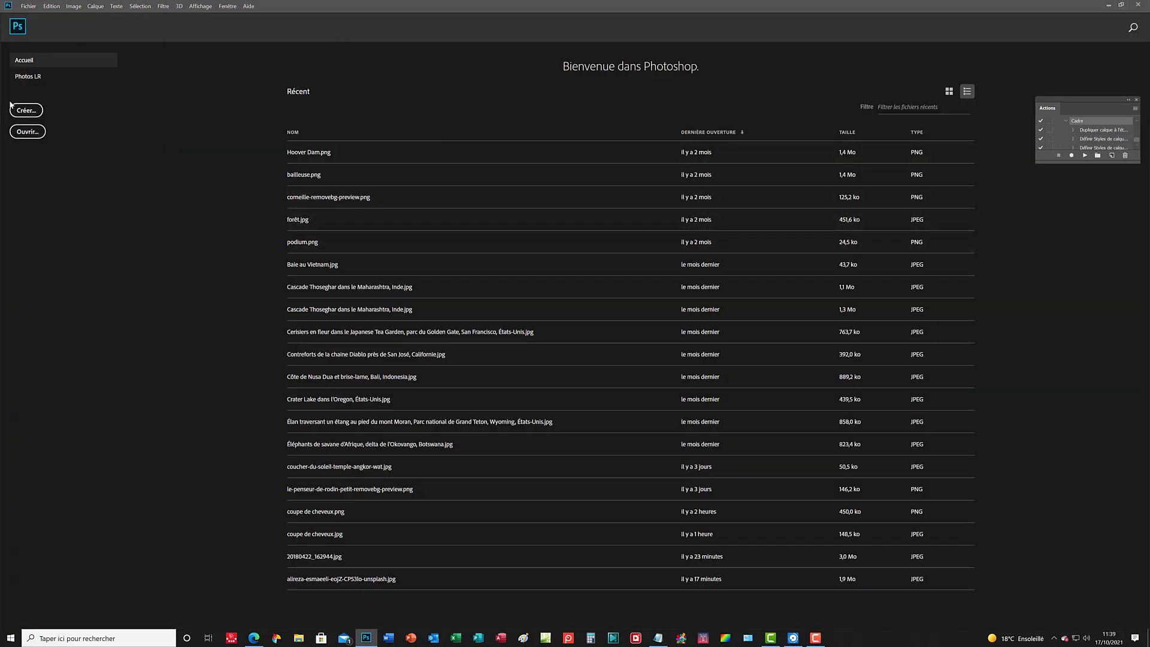
{"action": "left_click", "coordinate": [20, 131]}
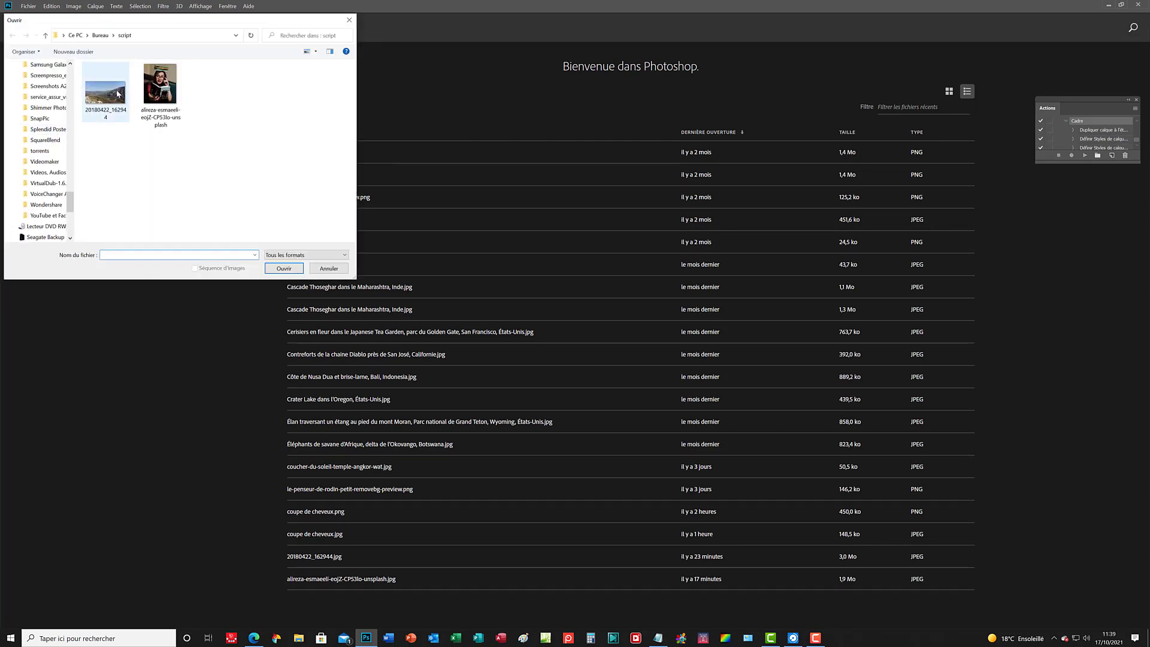
{"action": "left_click", "coordinate": [118, 93]}
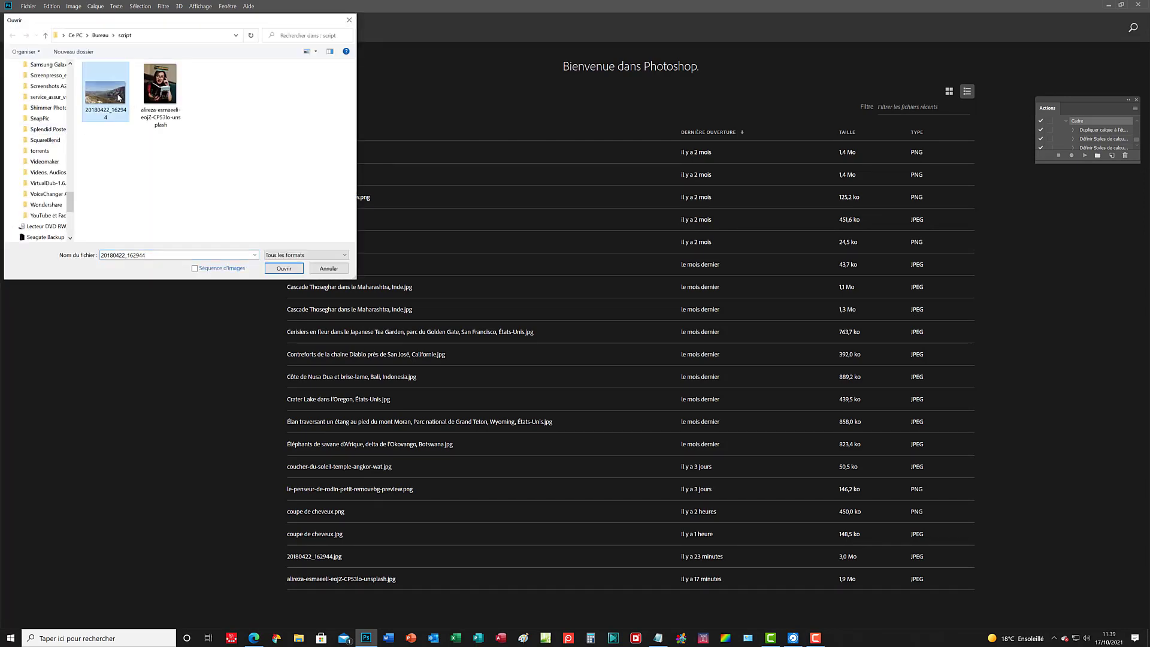
{"action": "left_click", "coordinate": [275, 269]}
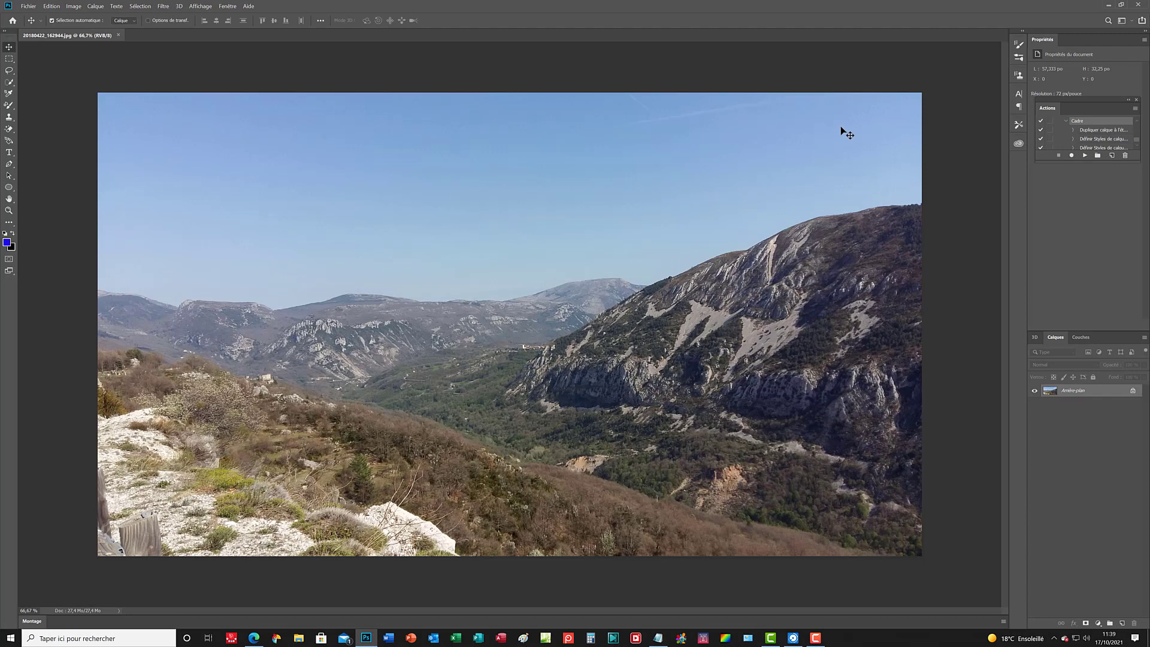
Duplicate the landscape's Arrière-plan layer as encadré and play the Cadre action on the copy
{"action": "right_click", "coordinate": [1095, 394]}
{"action": "left_click", "coordinate": [1085, 410]}
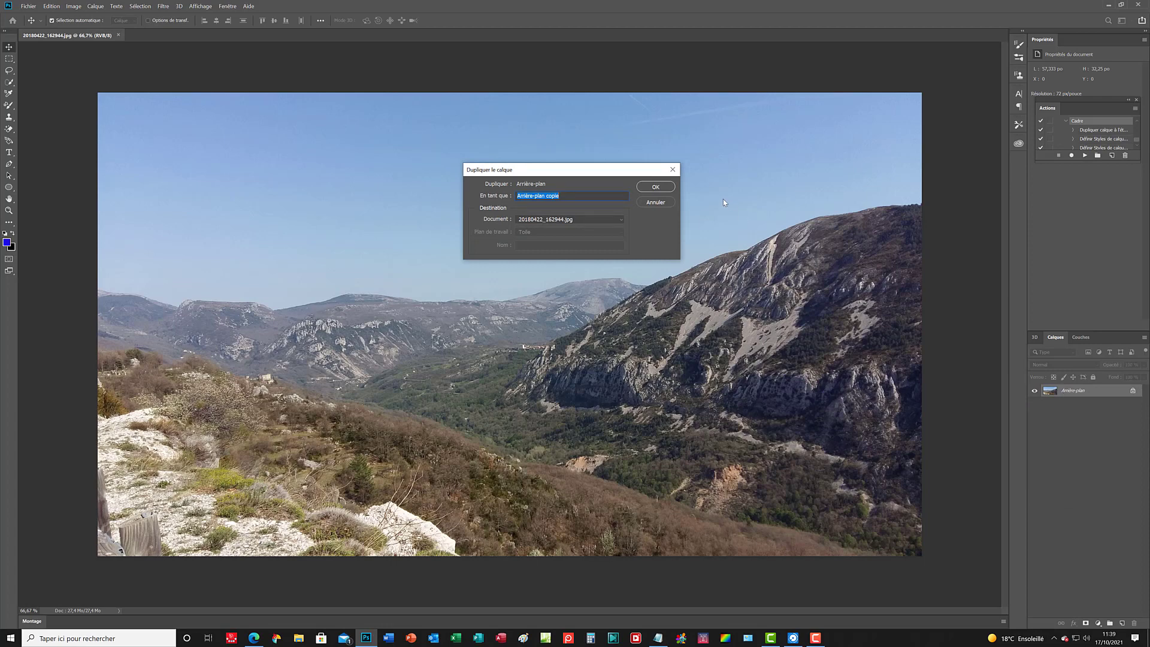
{"action": "type", "text": "encadré"}
{"action": "left_click", "coordinate": [644, 188]}
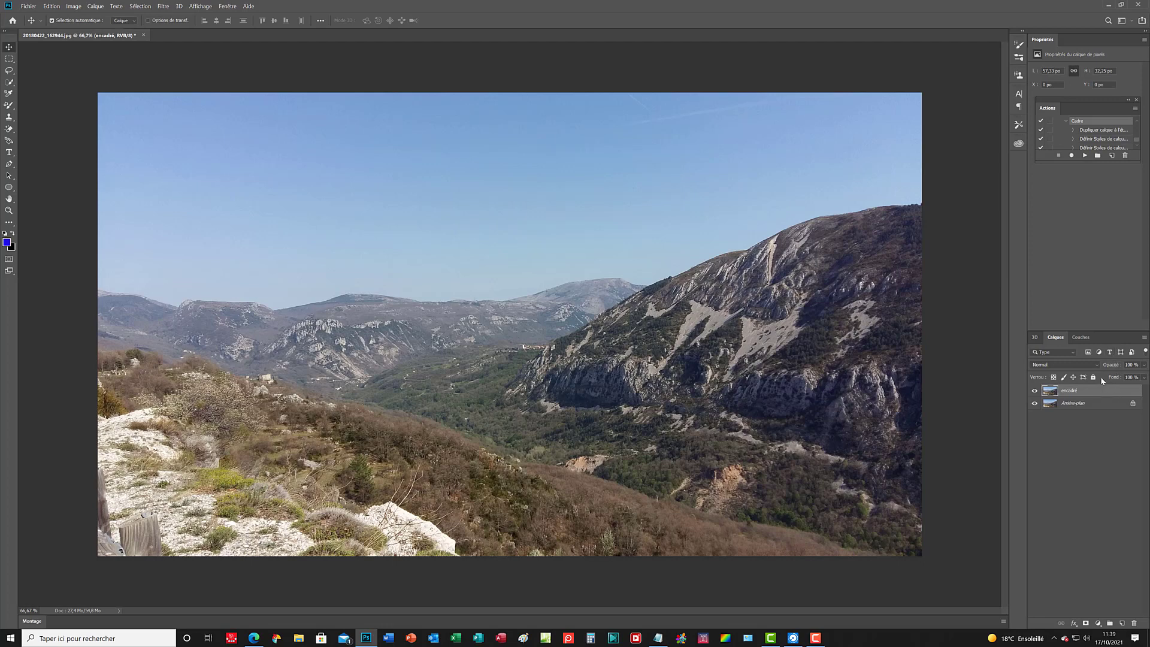
{"action": "left_click", "coordinate": [1085, 158]}
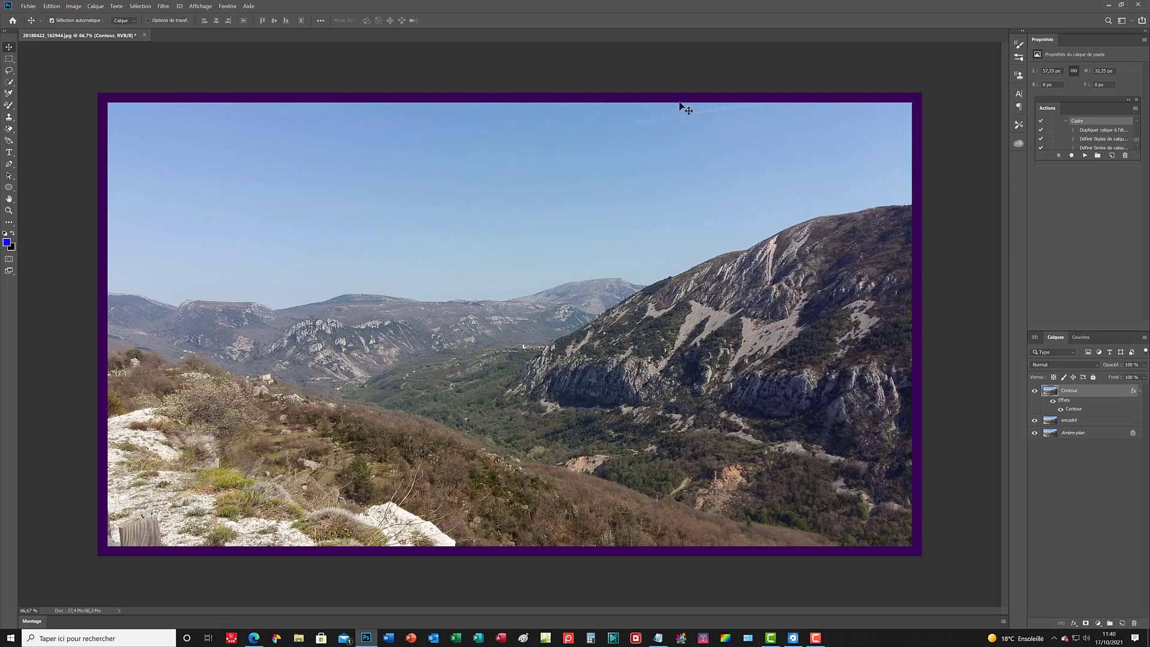
{"action": "left_click", "coordinate": [814, 639]}
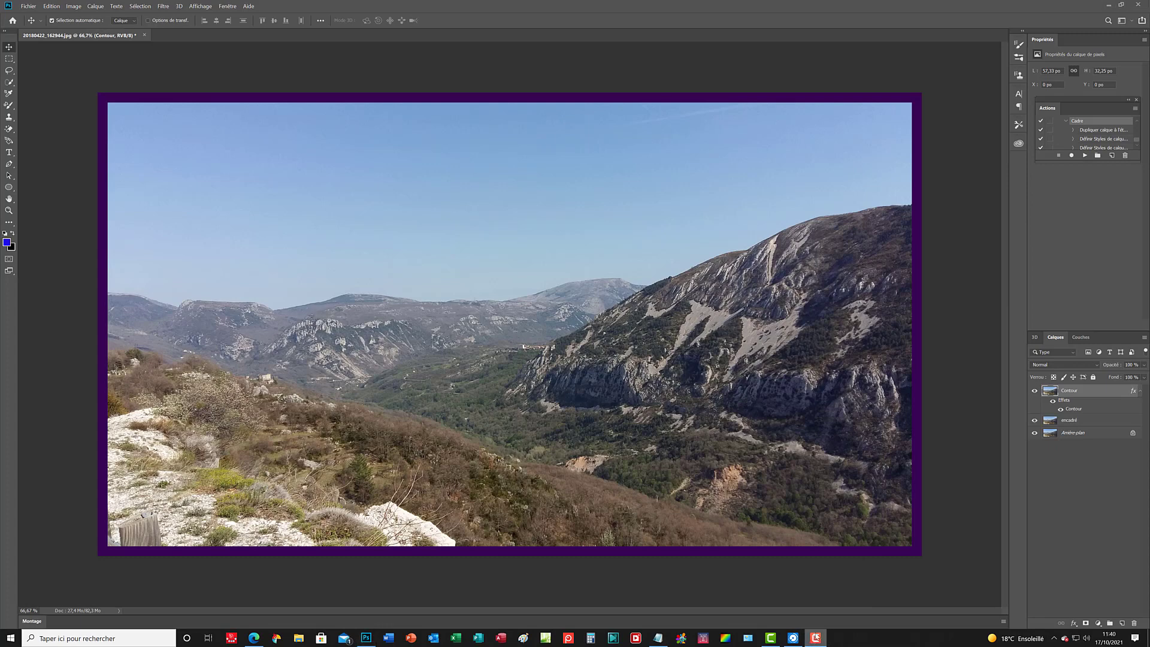